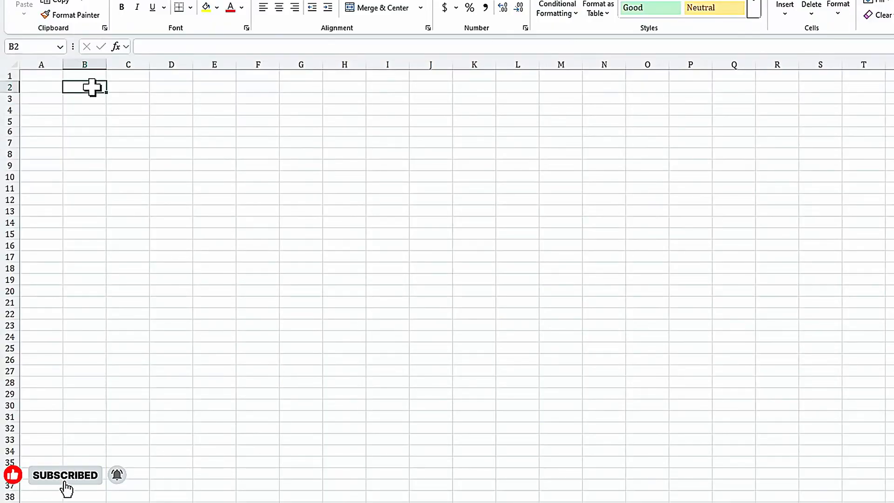
click(116, 107)
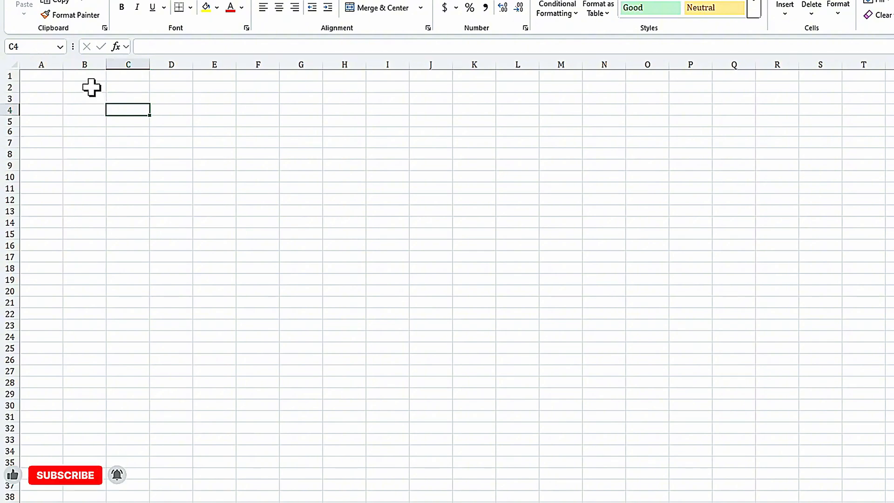
drag(92, 88, 237, 296)
click(121, 122)
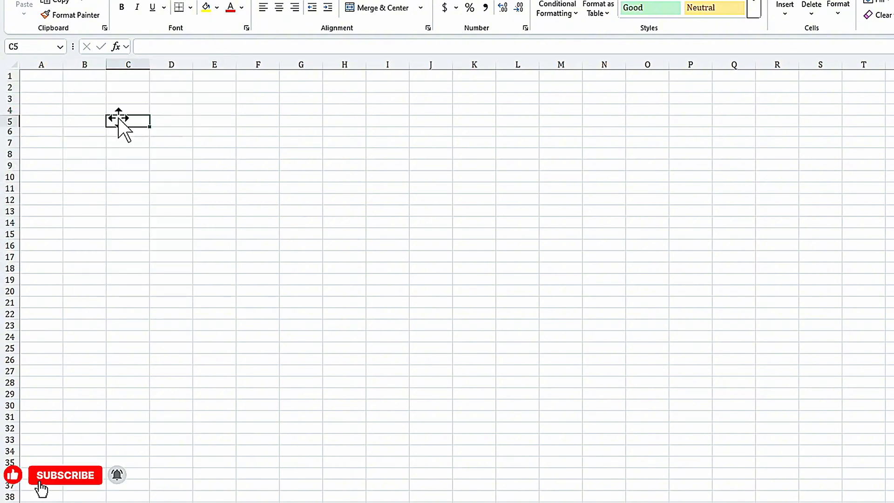
click(96, 77)
click(96, 89)
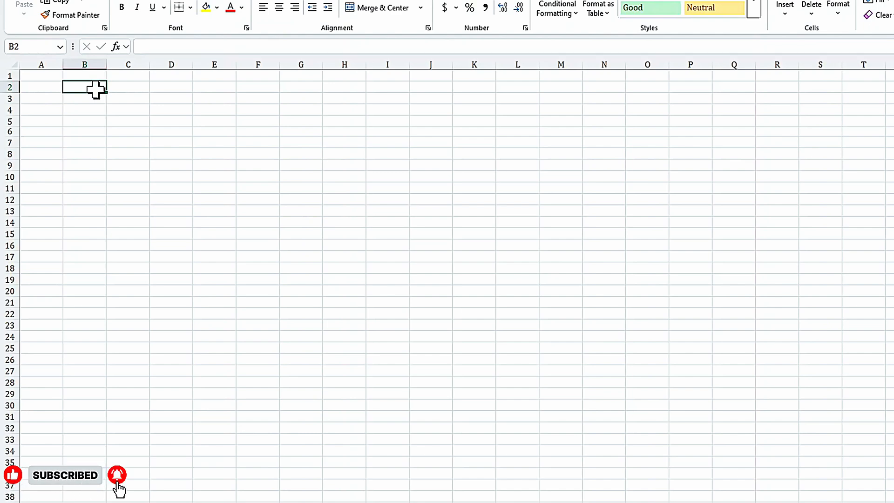
click(124, 90)
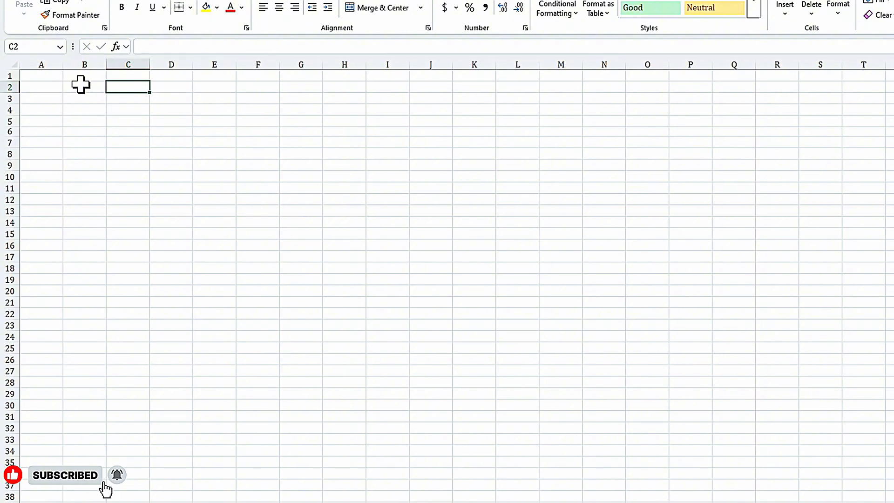
- Enter a person's first name in cell B2 of Sheet1
click(88, 89)
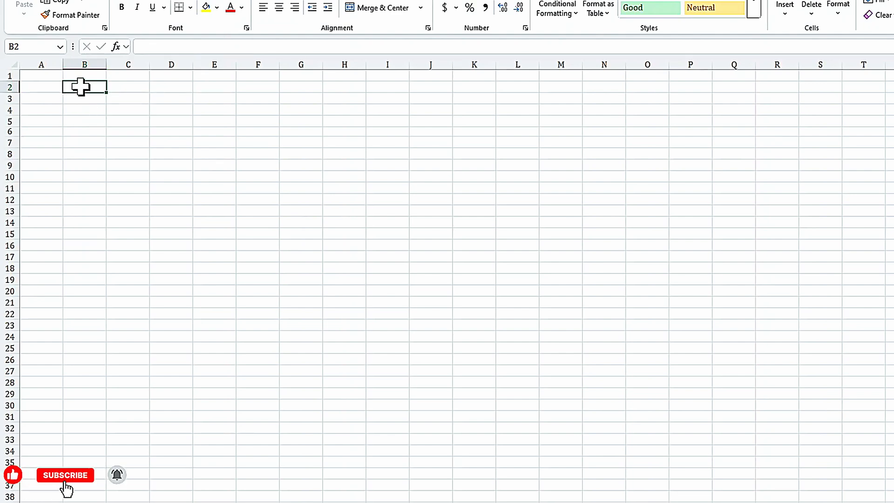
text(A)
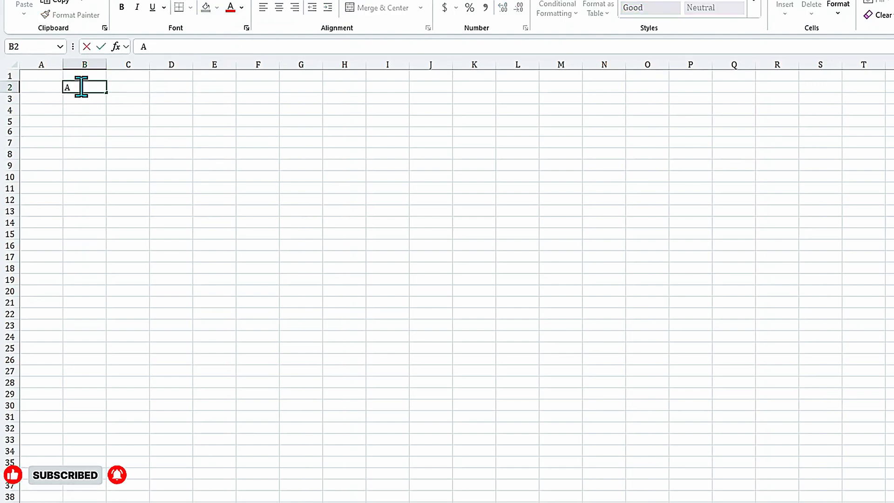
text(kwasi)
key(Return)
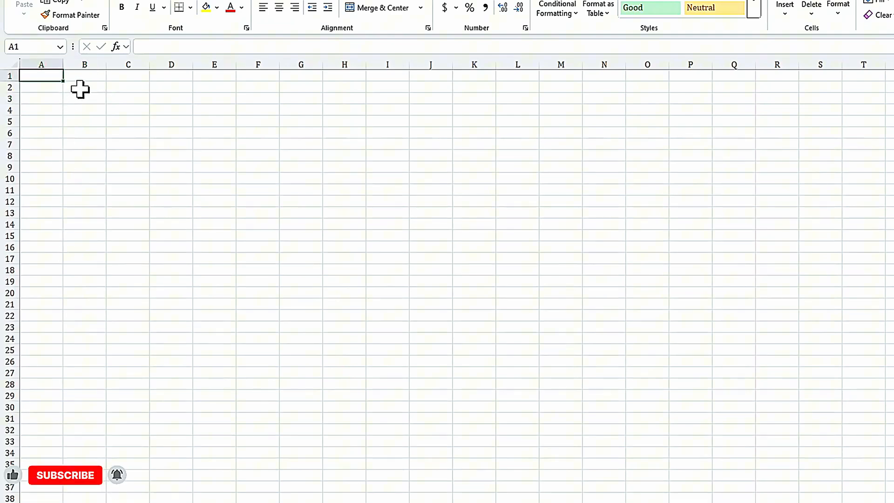
- On the other, empty sheet, link cell B2 to Sheet1 with the formula =Sheet1!B2
click(80, 89)
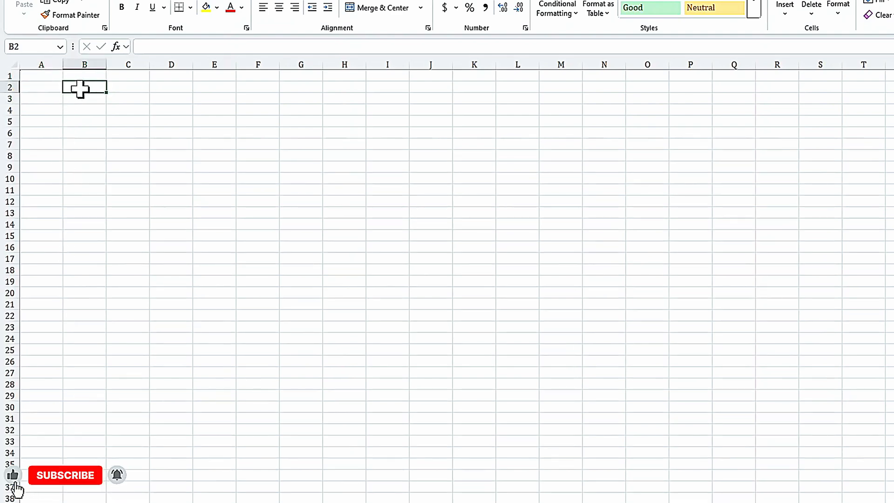
text(=)
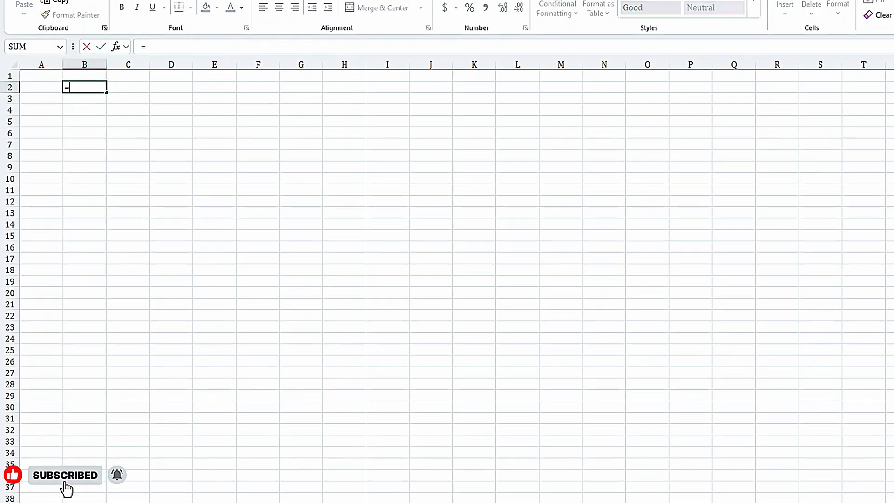
click(75, 502)
click(81, 88)
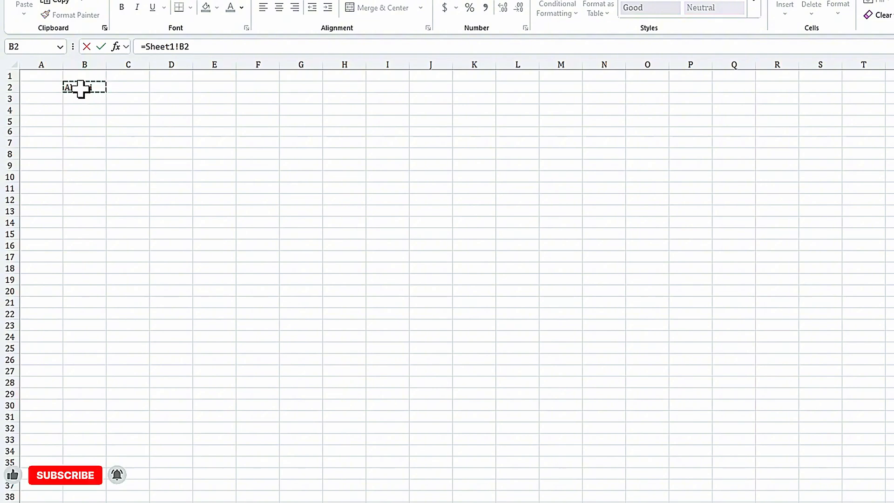
key(Return)
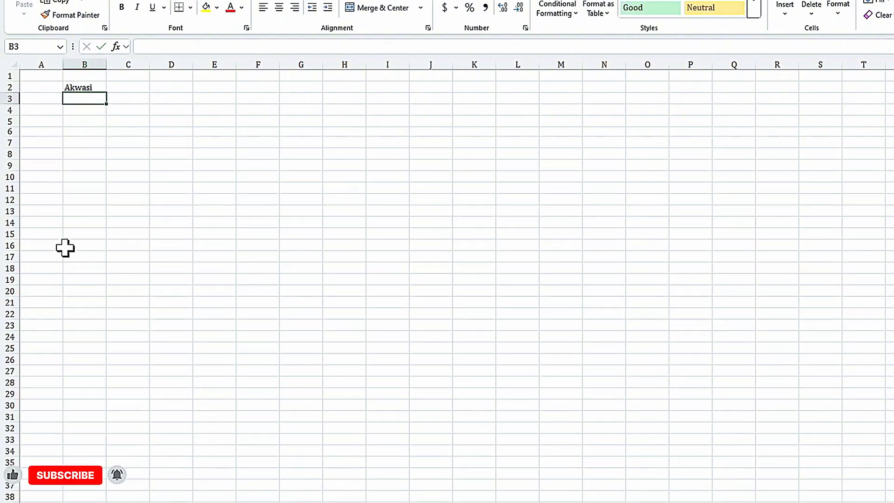
- Define a name for cell B2 on Sheet1, using the first name stored in that cell
click(80, 86)
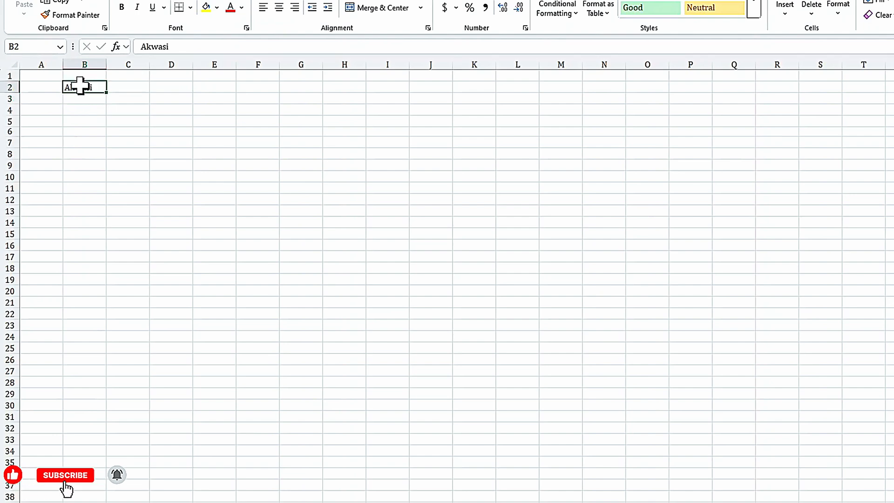
click(17, 46)
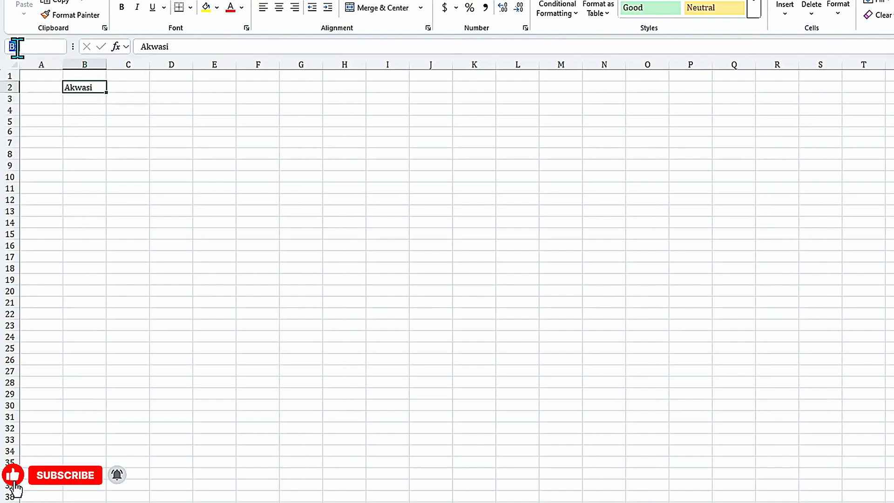
text(Akw)
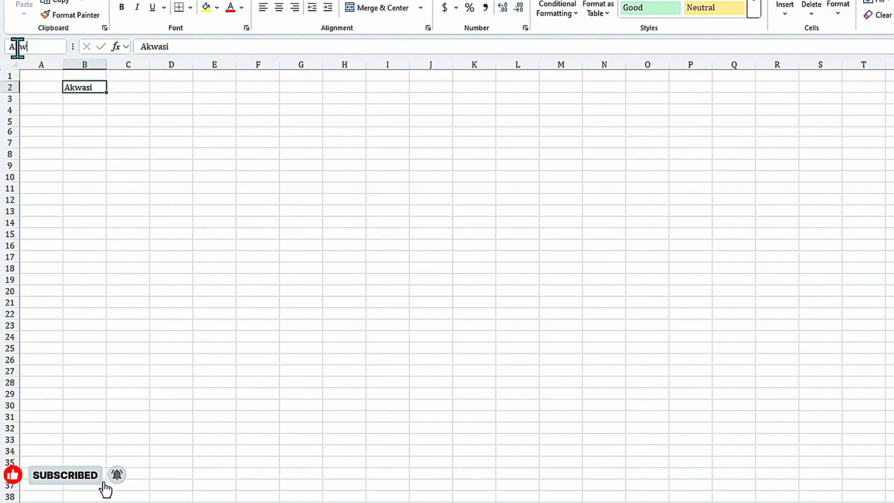
text(asi)
key(Return)
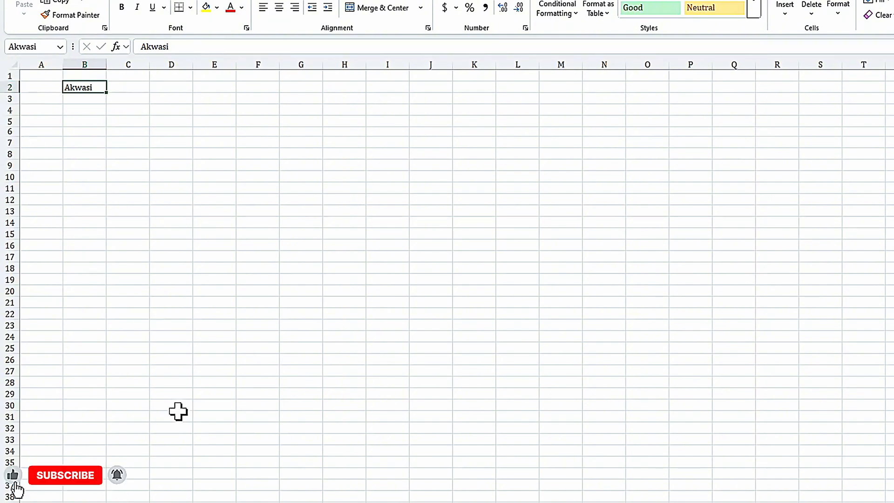
- In cell B3 of the linked sheet, enter a formula that refers to the defined name of Sheet1's cell B2
key(Return)
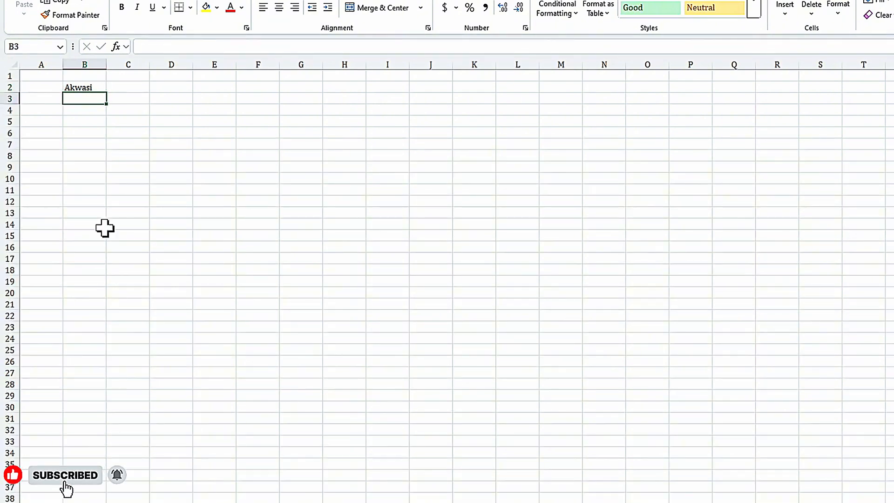
text(=)
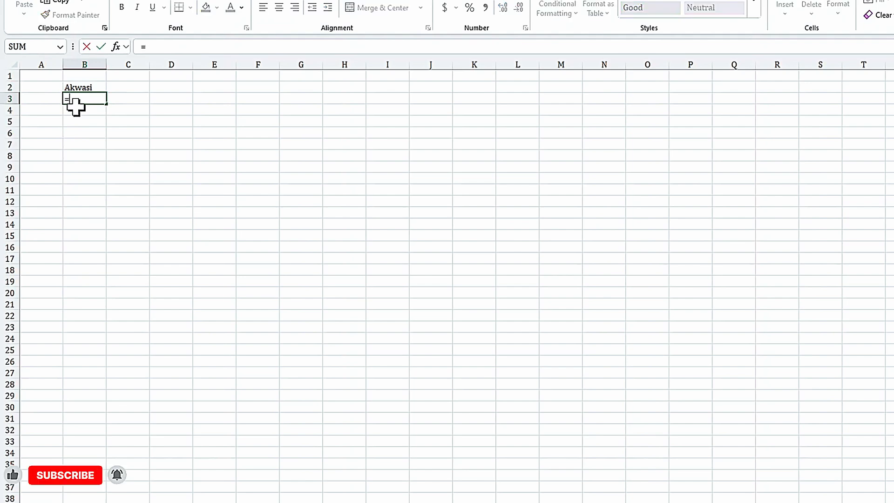
text(ak)
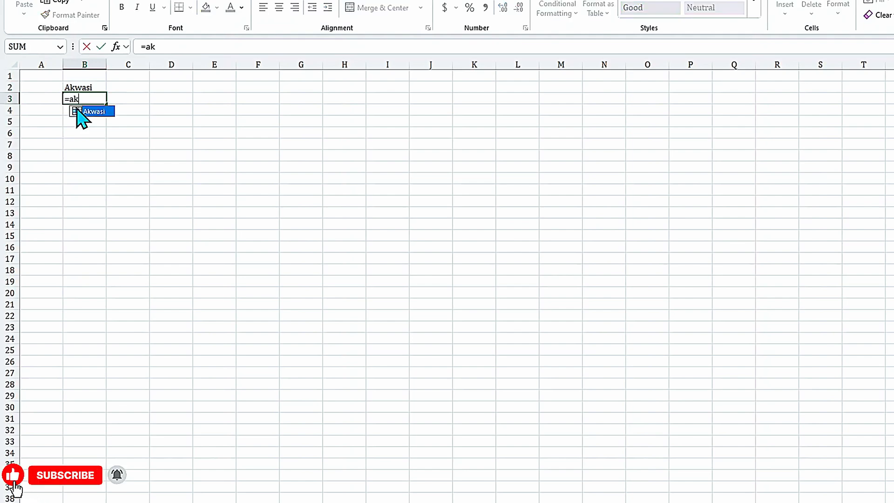
double_click(101, 112)
key(Return)
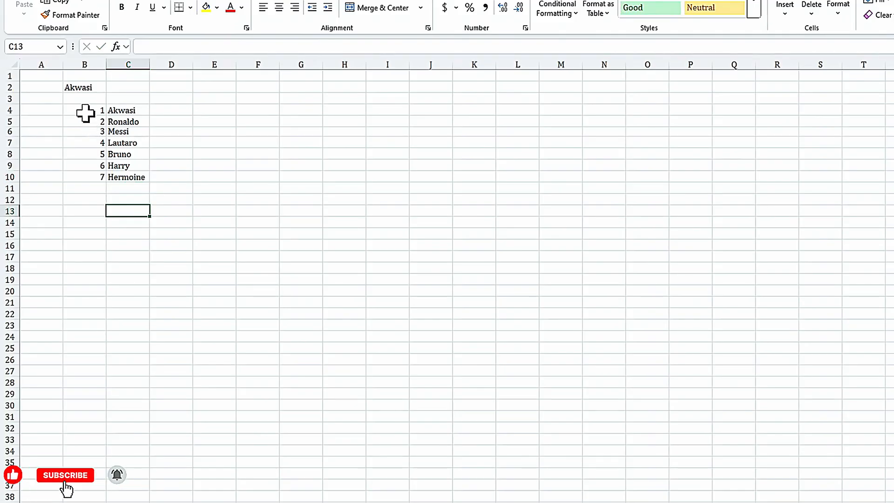
- Name the numbered list in B4:C10 on Sheet1 as REF
click(94, 113)
drag(94, 113, 130, 176)
click(30, 48)
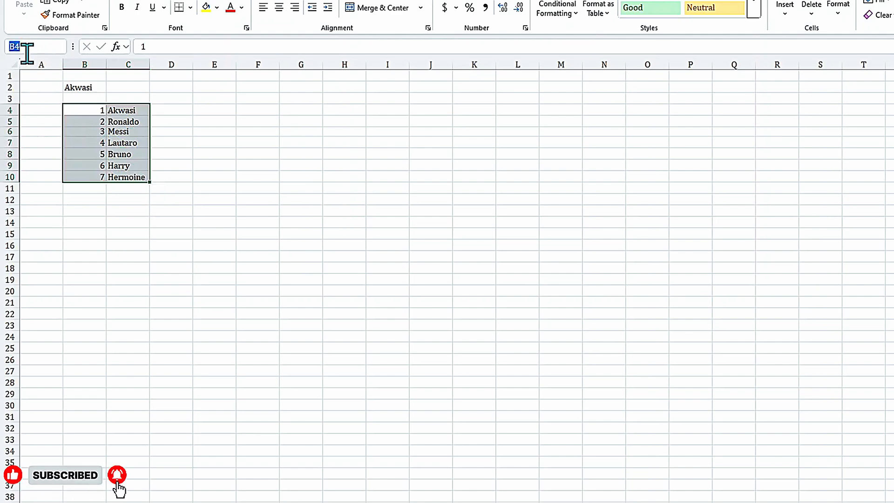
text(REF)
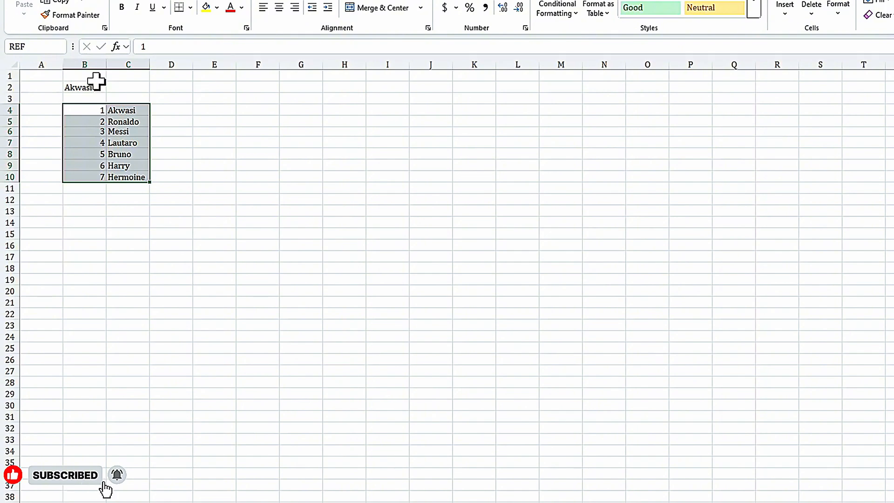
key(Return)
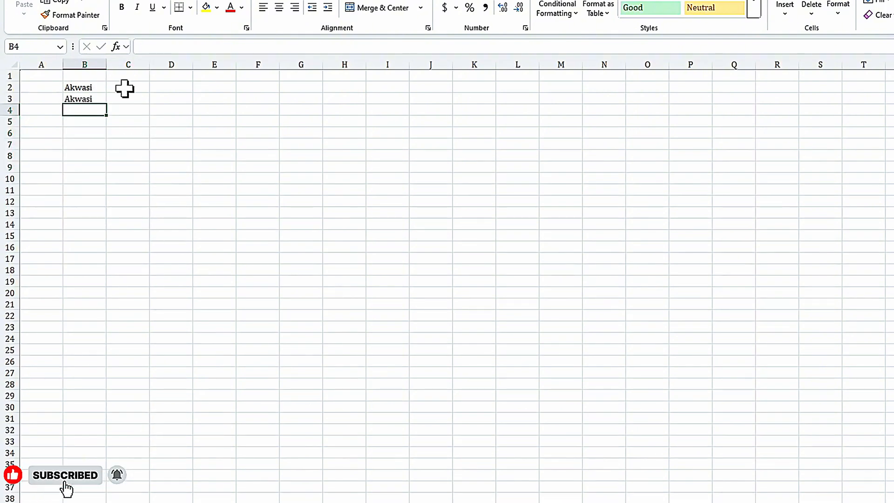
- Bring the named list into the linked sheet by entering =REF in cell C3
click(137, 96)
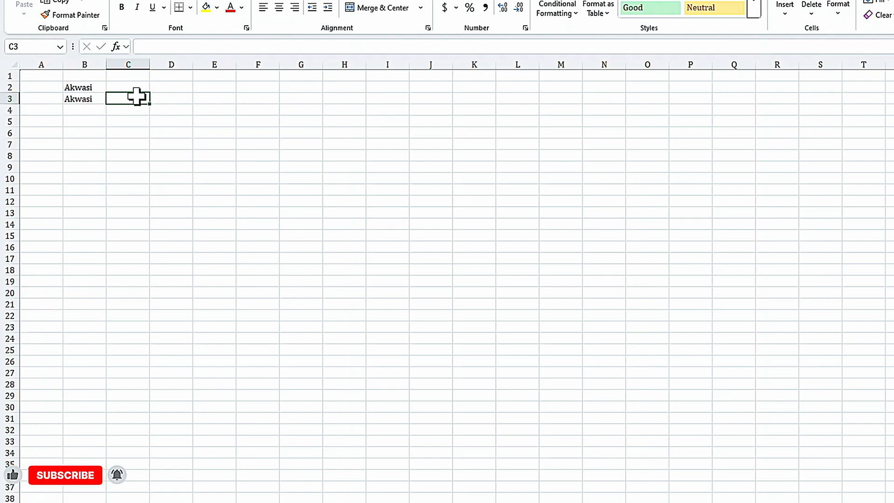
text(=RE)
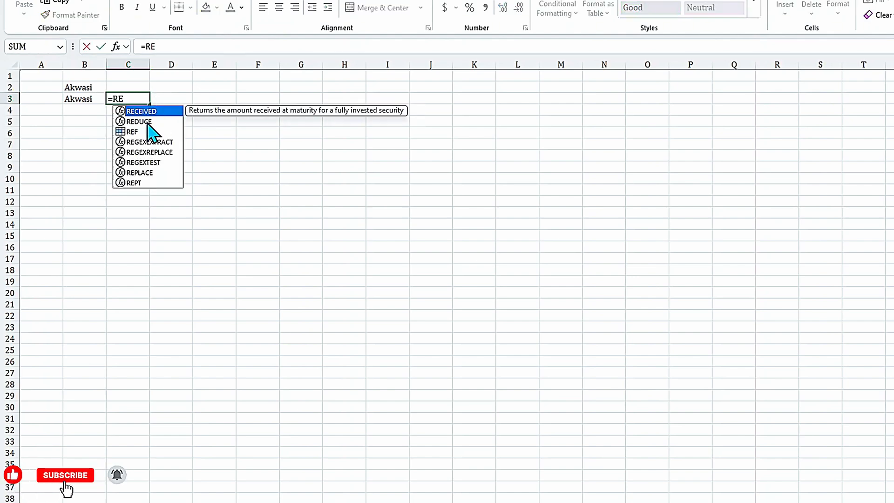
click(135, 132)
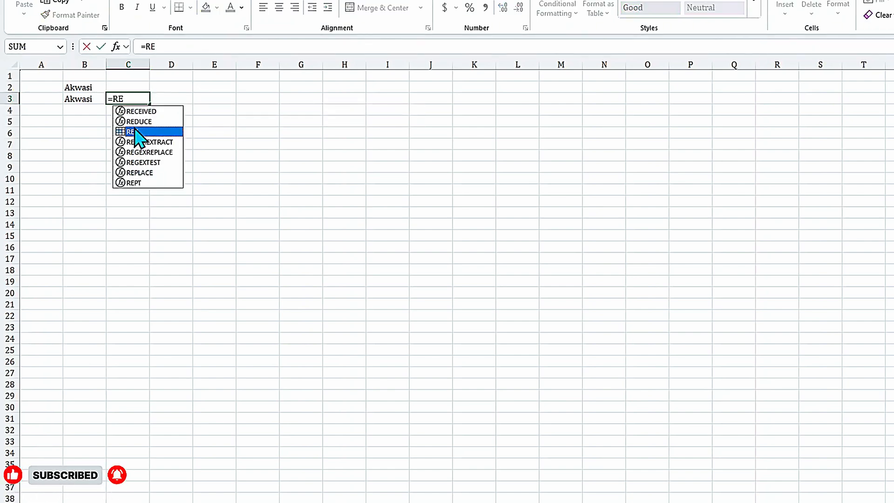
double_click(136, 132)
key(Return)
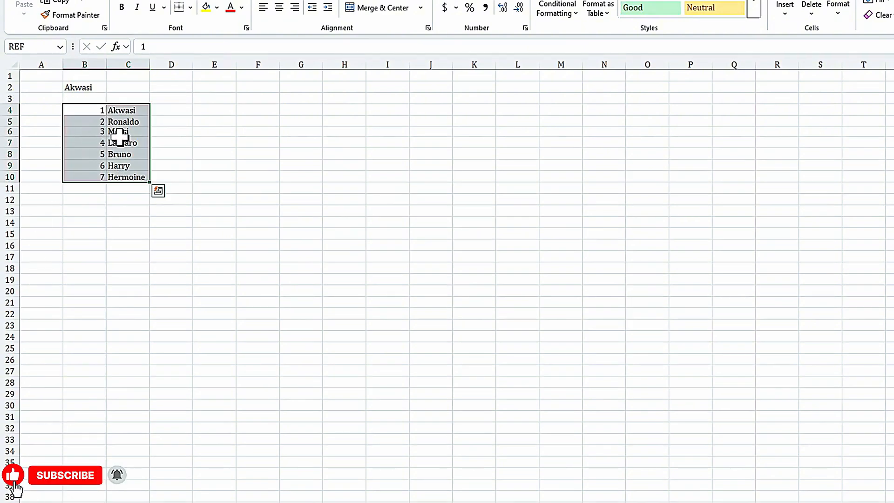
- Replace the fourth name in the source list, cell C7 on Sheet1, with a different first name
click(127, 141)
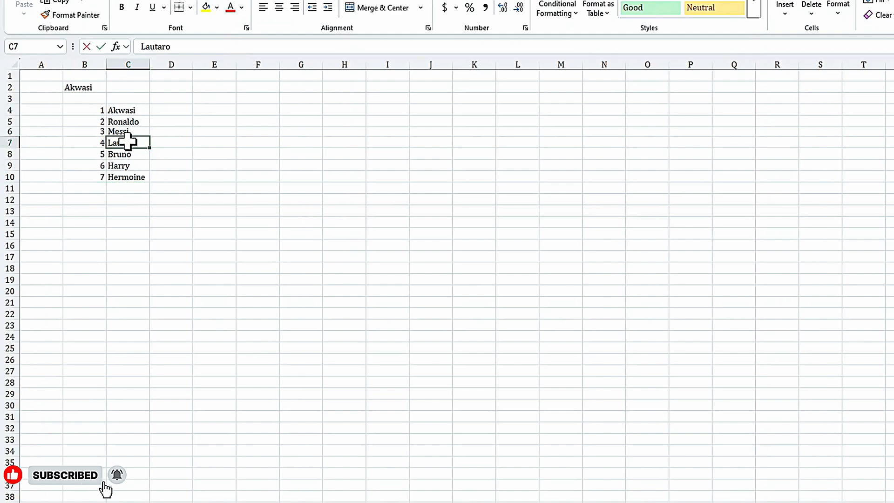
text(Kaka)
key(Return)
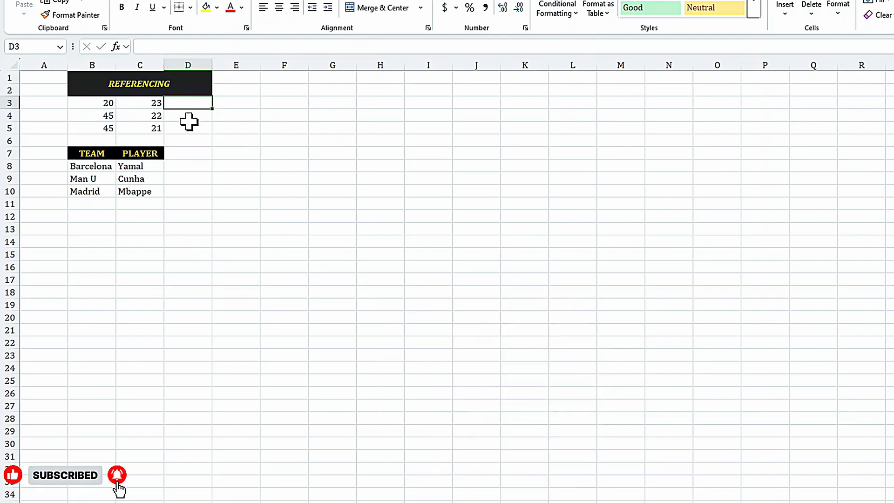
click(188, 122)
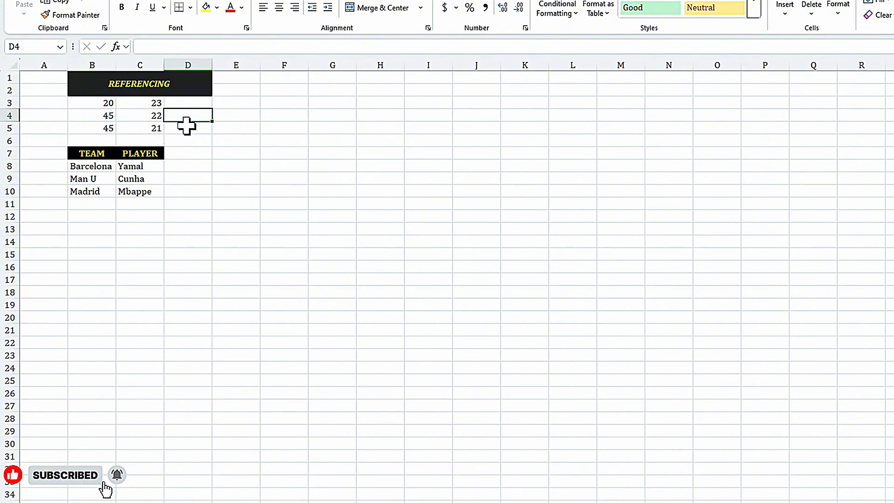
click(198, 166)
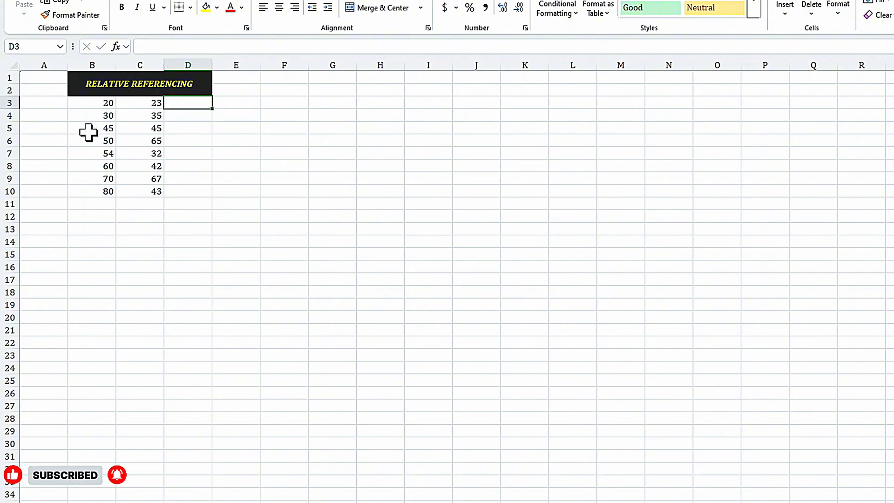
click(93, 105)
click(127, 104)
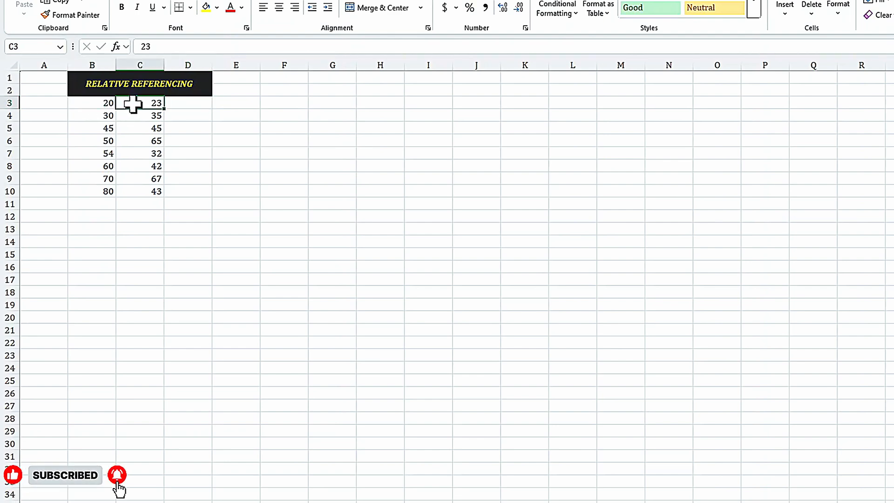
click(97, 116)
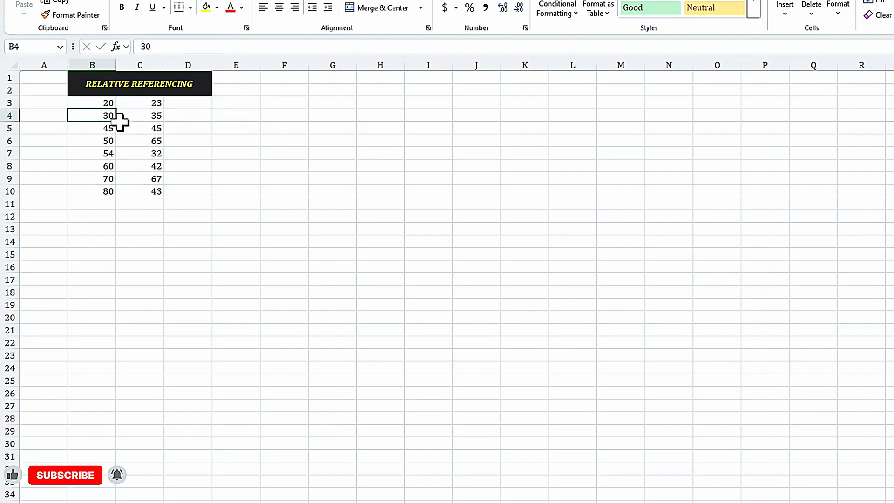
- In cell D3 of the relative referencing sheet, enter the formula =B3*C3
click(194, 103)
text(=)
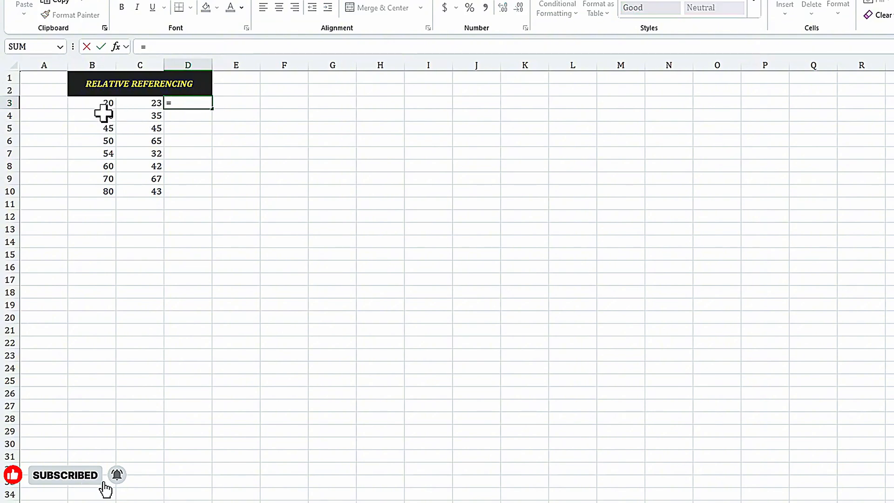
click(95, 103)
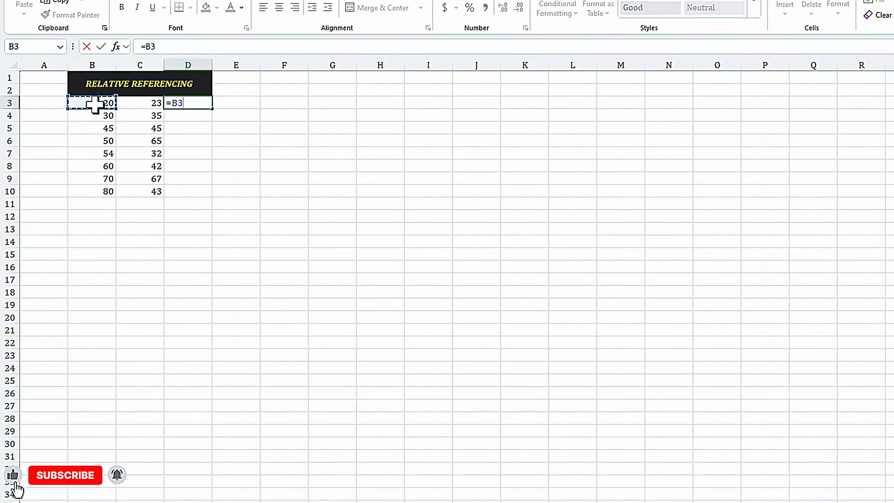
text(*)
click(134, 103)
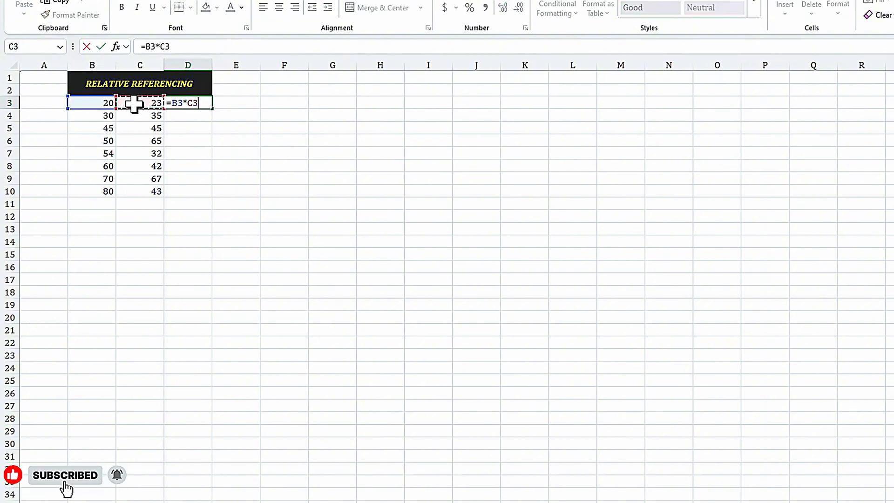
key(Return)
- Fill the D3 formula down to D10 and check the copied formula in D4
click(195, 100)
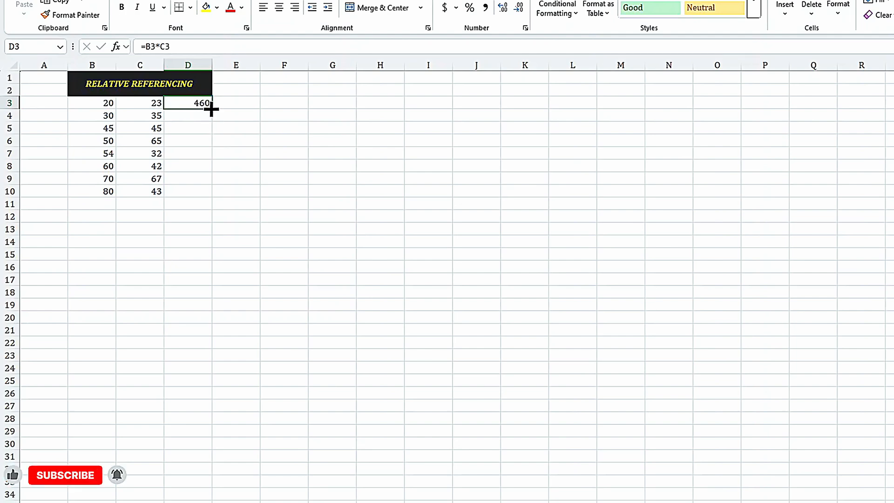
drag(211, 109, 212, 193)
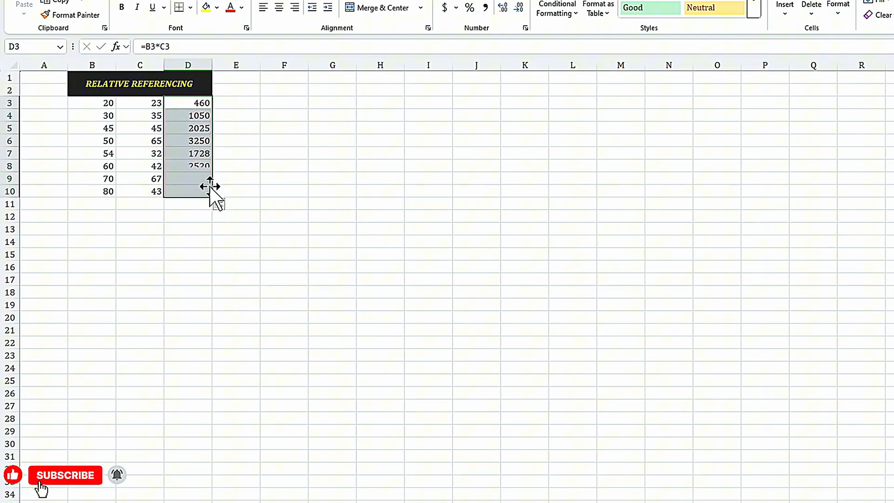
click(185, 117)
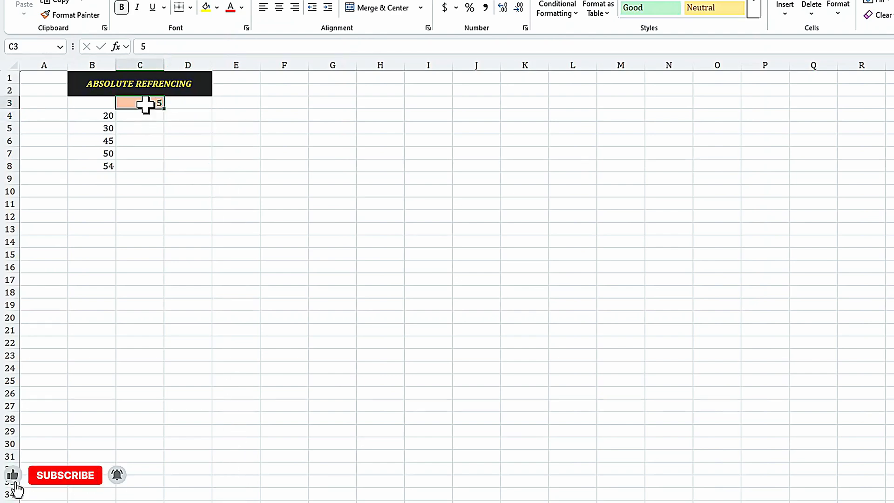
click(179, 102)
click(128, 103)
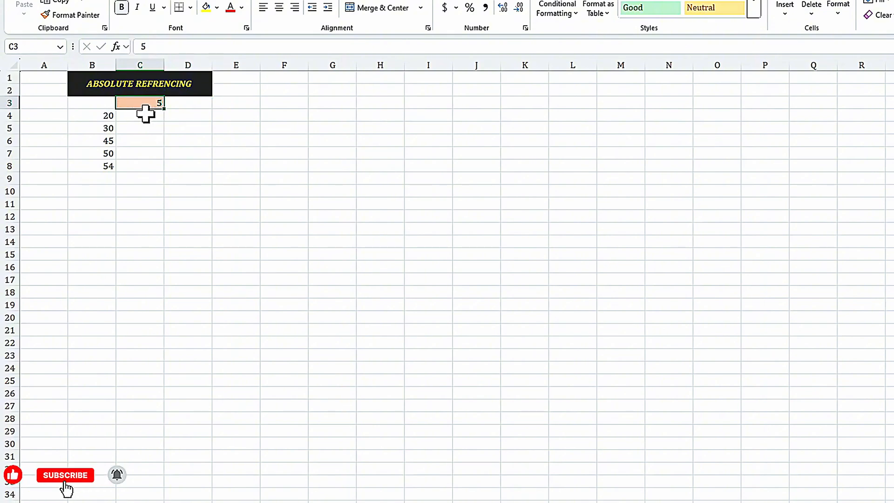
click(145, 113)
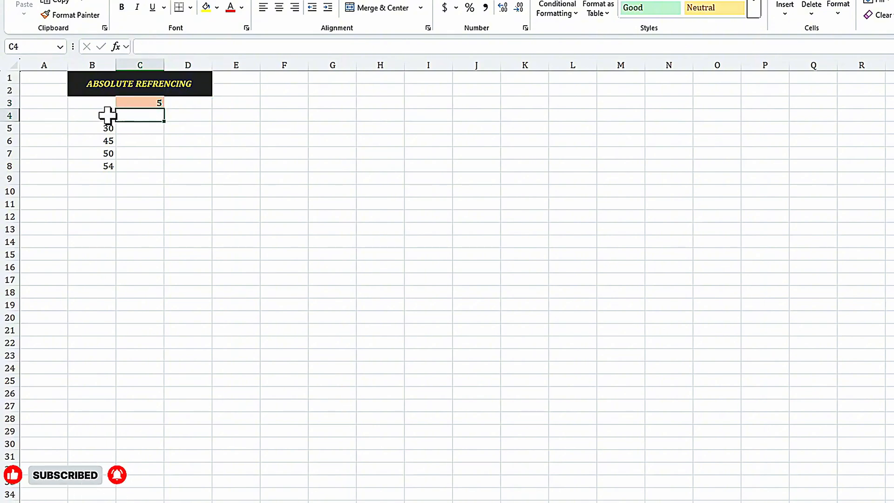
click(145, 101)
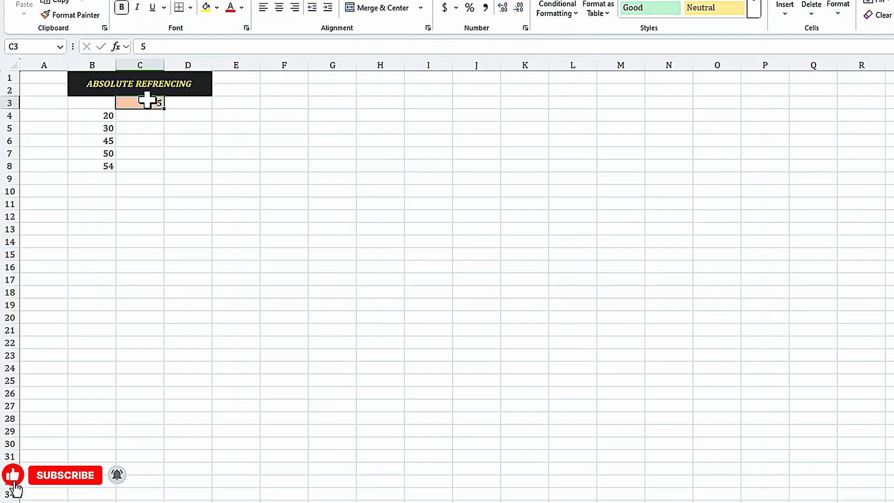
- In cell C4 of the absolute referencing sheet, multiply B4 by a fully locked C3 with the formula =B4*$C$3
click(128, 112)
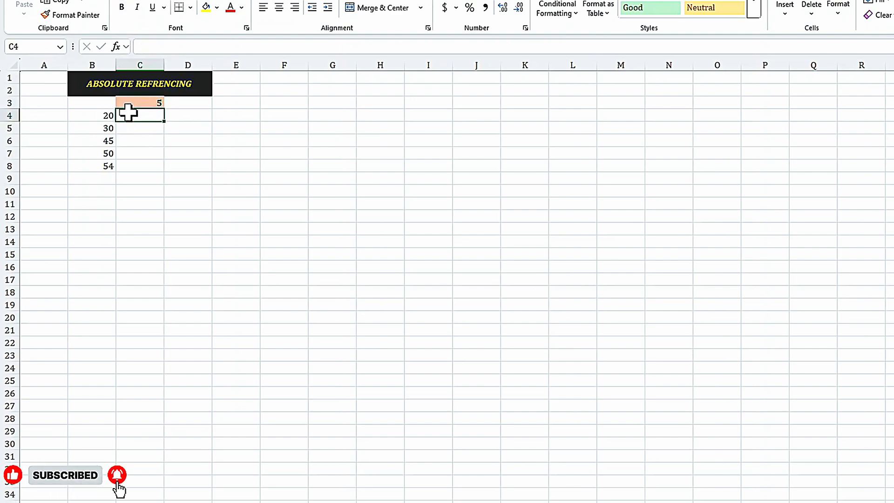
text(=)
click(94, 116)
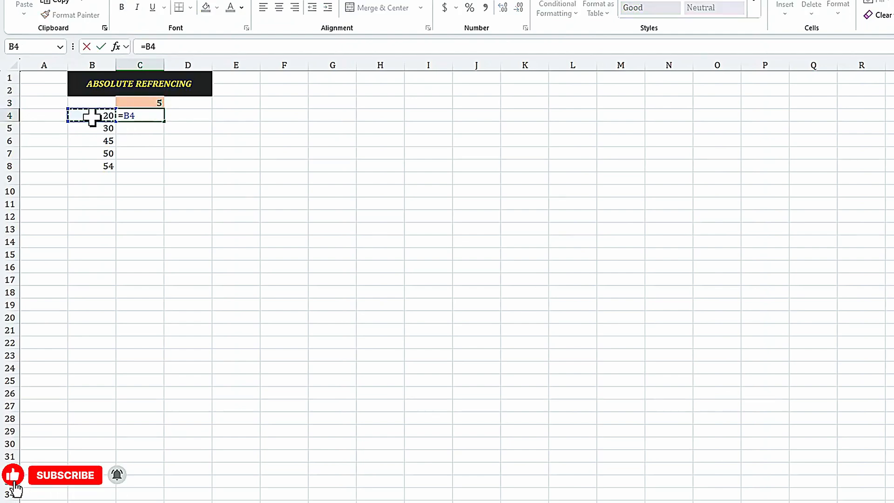
text(*)
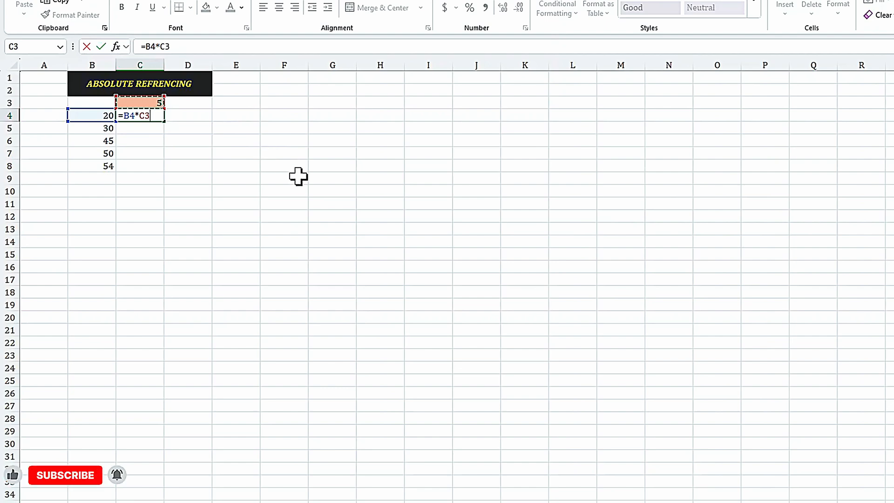
key(F4)
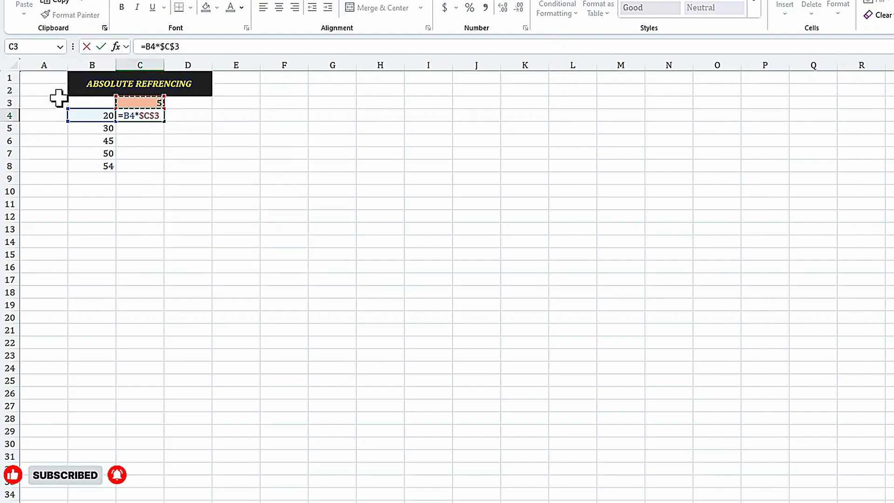
key(Return)
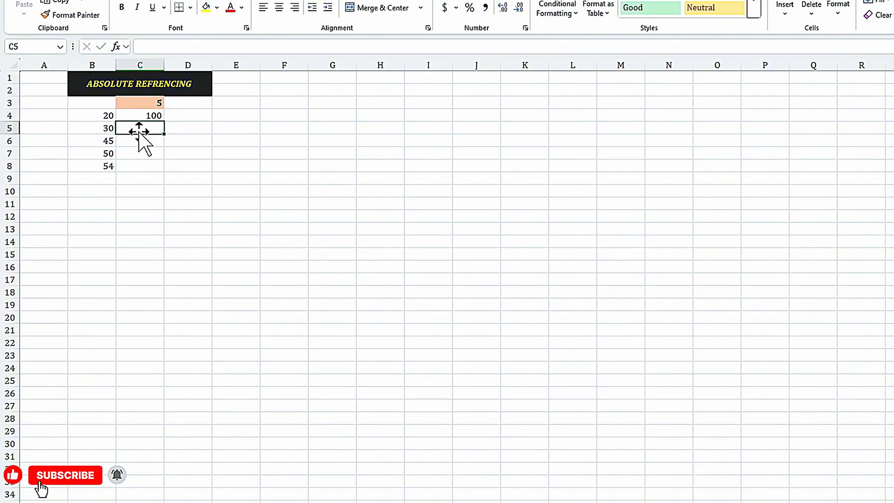
- Fill the C4 formula down to C8 and check the copied formulas in C5 and C7
click(140, 116)
drag(163, 122, 165, 173)
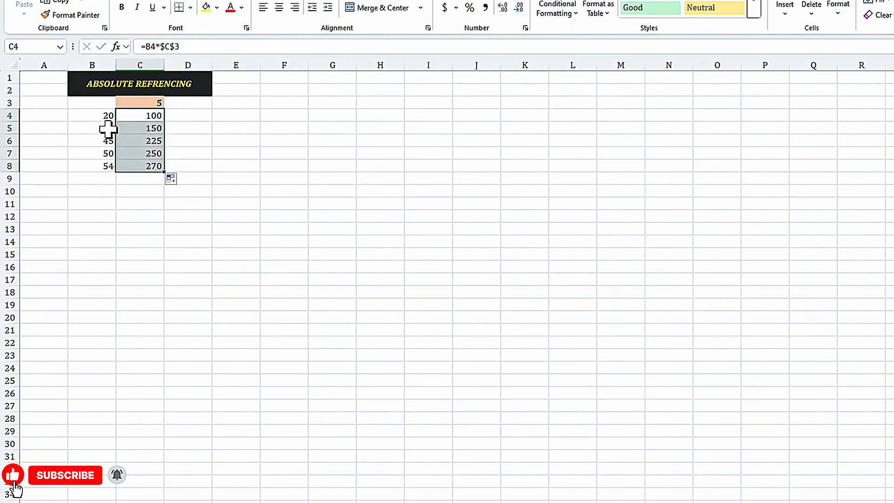
click(136, 130)
click(142, 153)
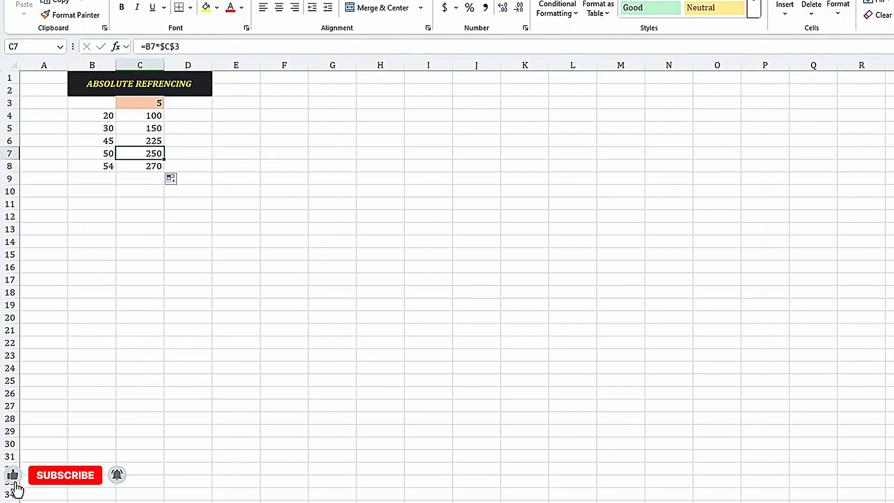
- On the mixed referencing sheet, enter =$B4*C$3 in cell C4, locking only column B and row 3
key(ctrl+Page_Down)
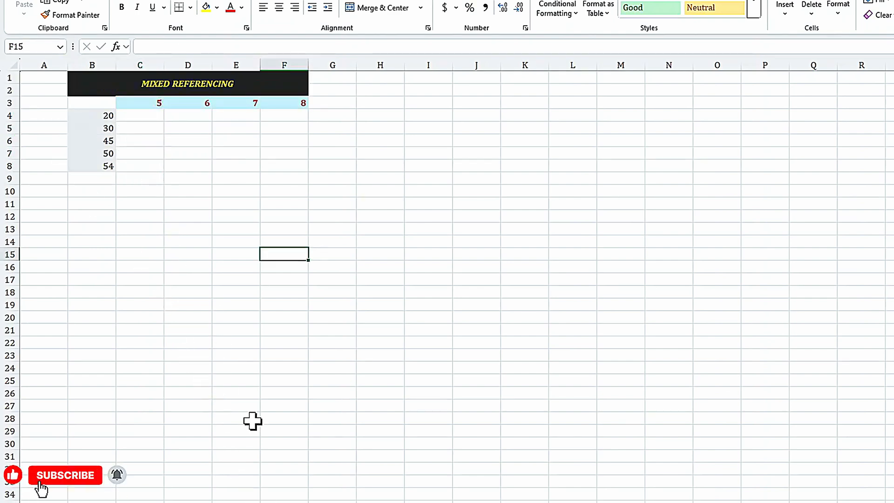
click(141, 116)
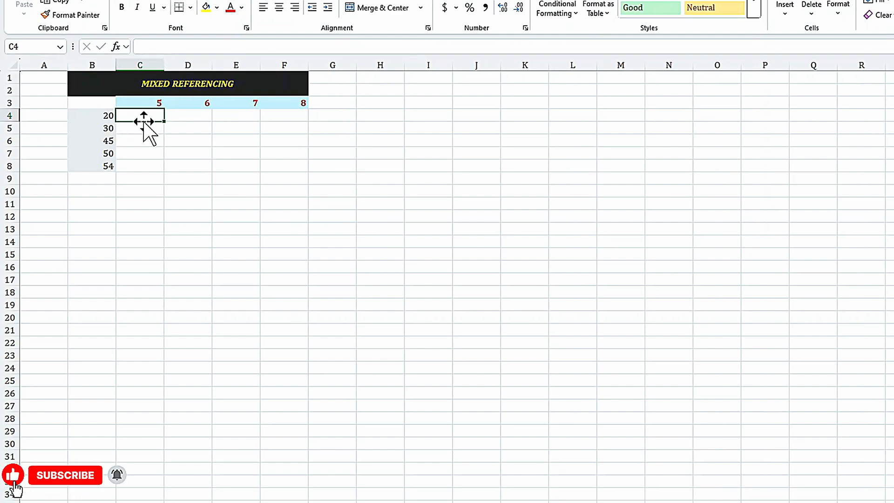
click(141, 156)
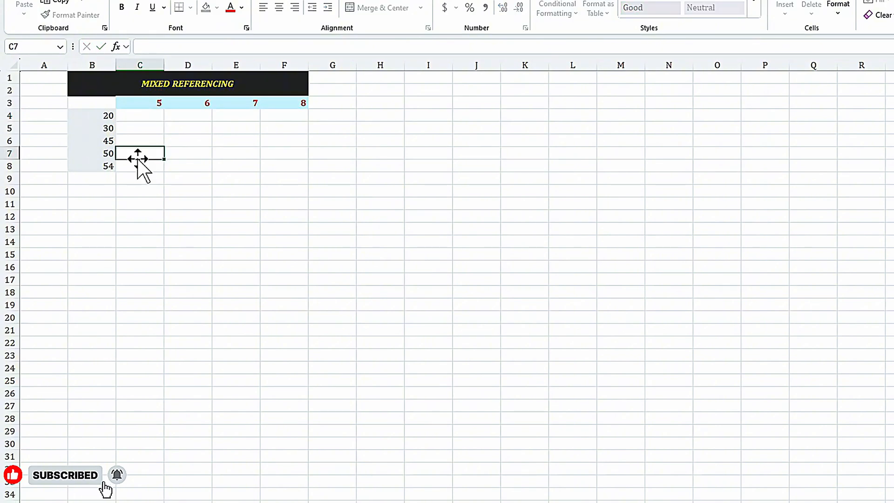
click(141, 114)
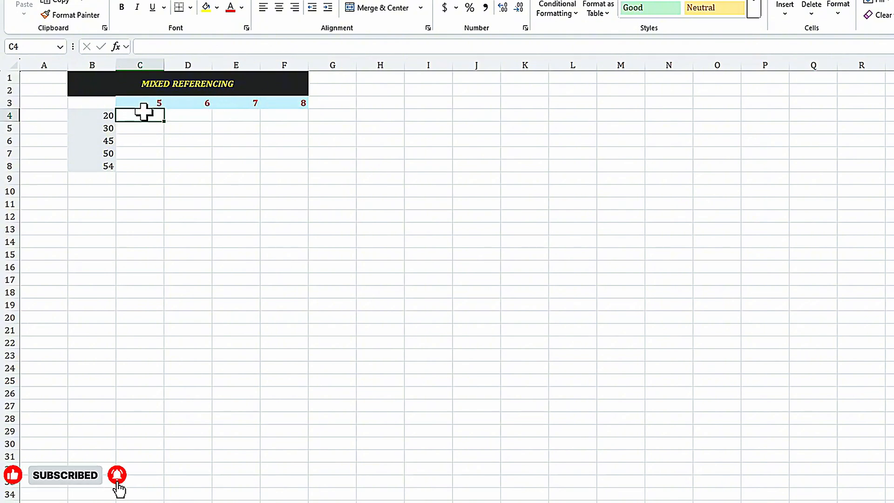
text(=)
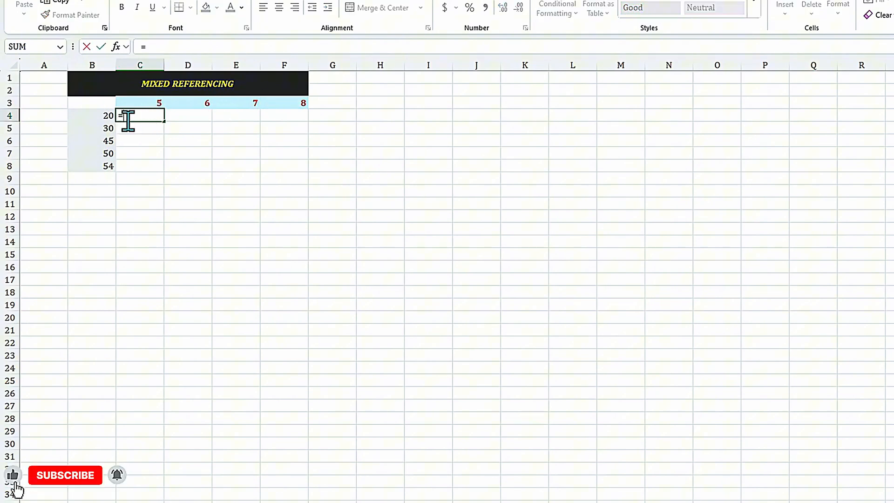
click(96, 116)
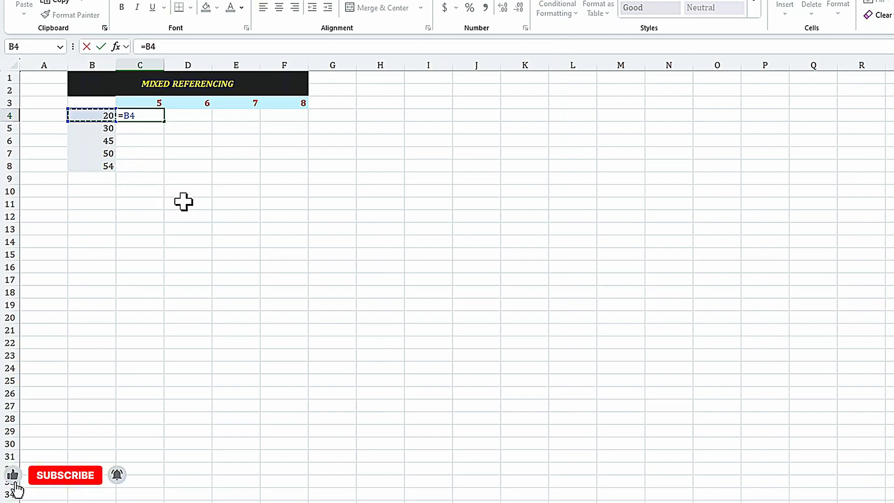
key(F4)
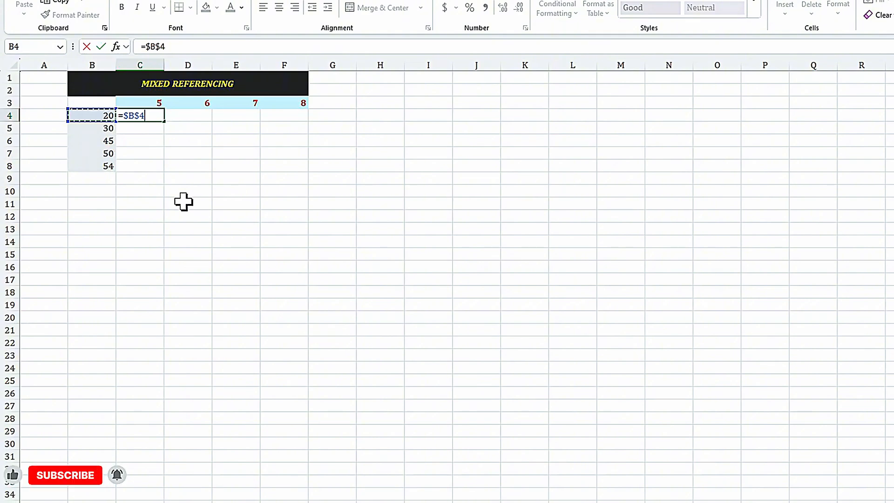
key(F4)
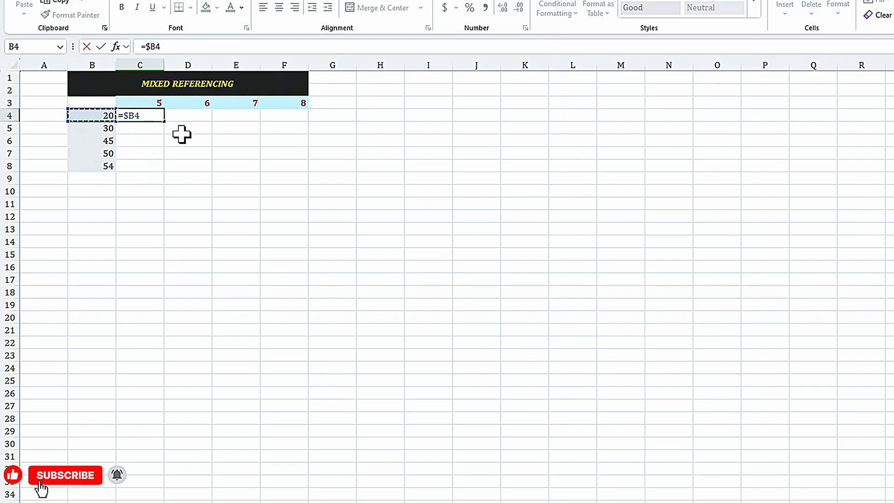
text(*)
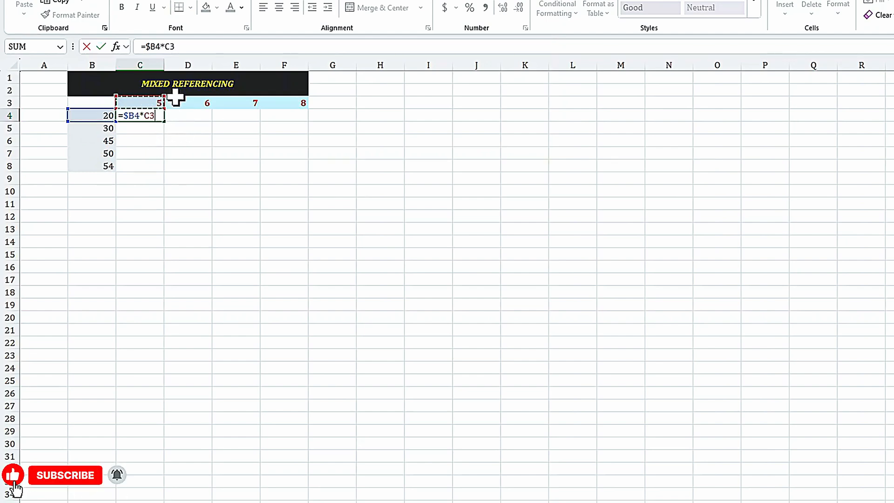
key(F4)
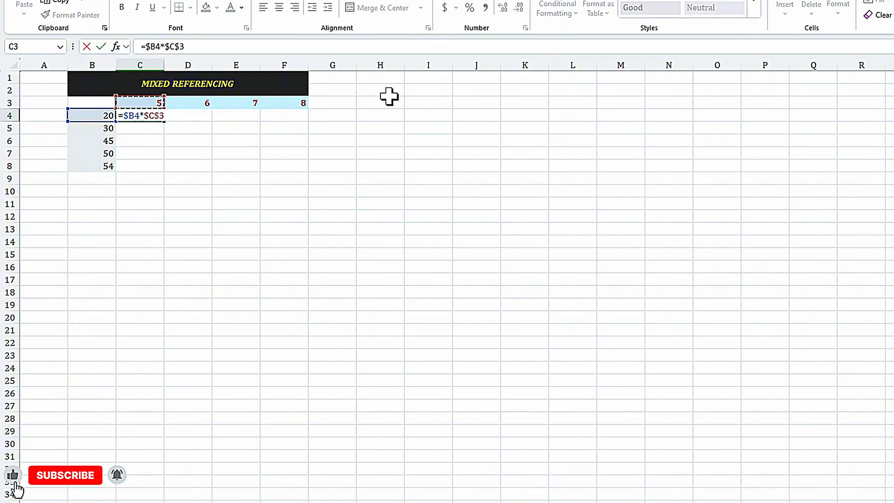
key(F4)
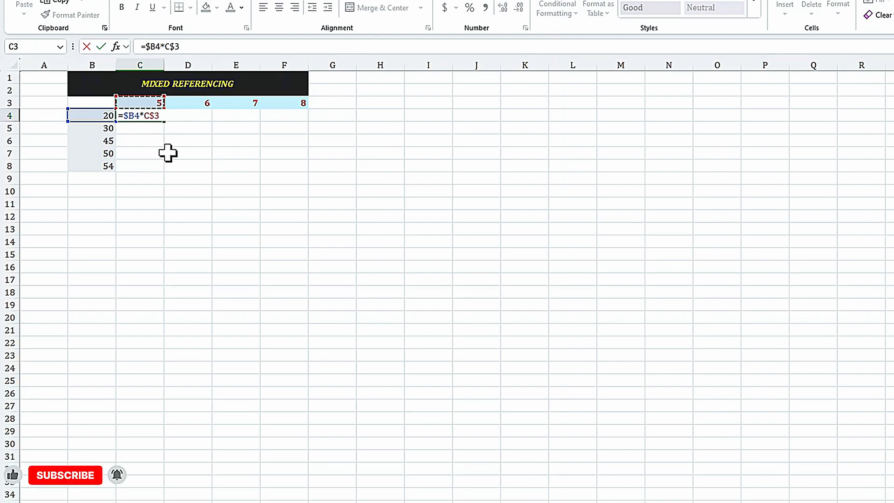
key(Return)
- Fill the C4 formula across to F4 and down through row 8, and check the formula in F8
click(138, 116)
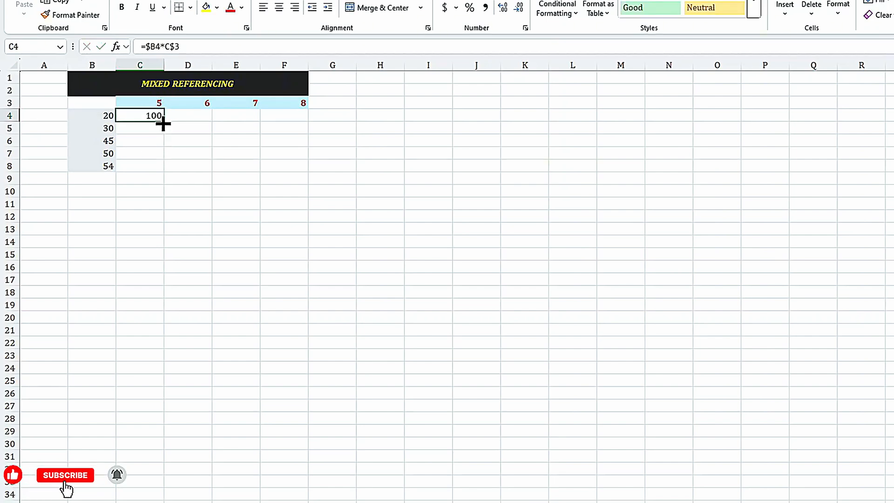
drag(164, 121, 278, 125)
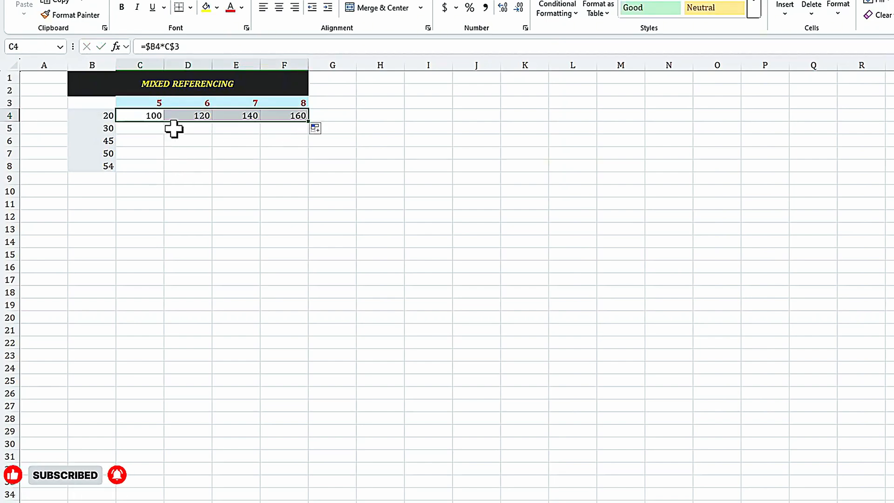
click(122, 113)
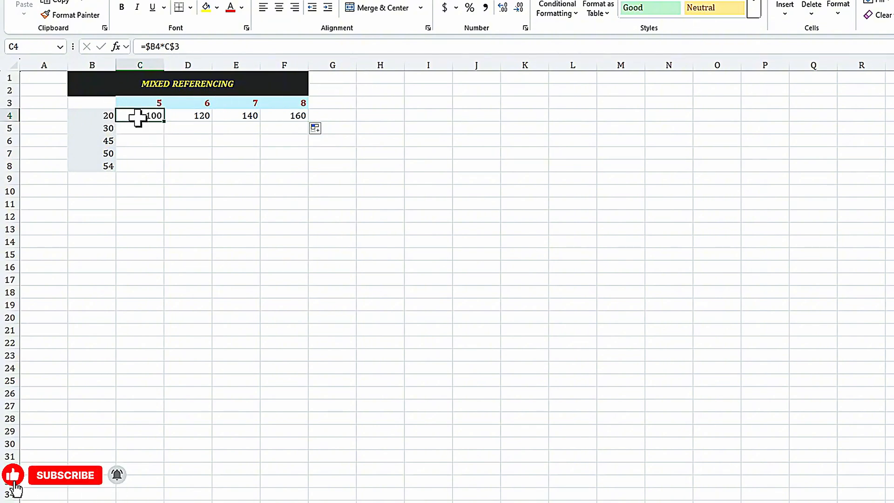
key(ctrl+shift+Right)
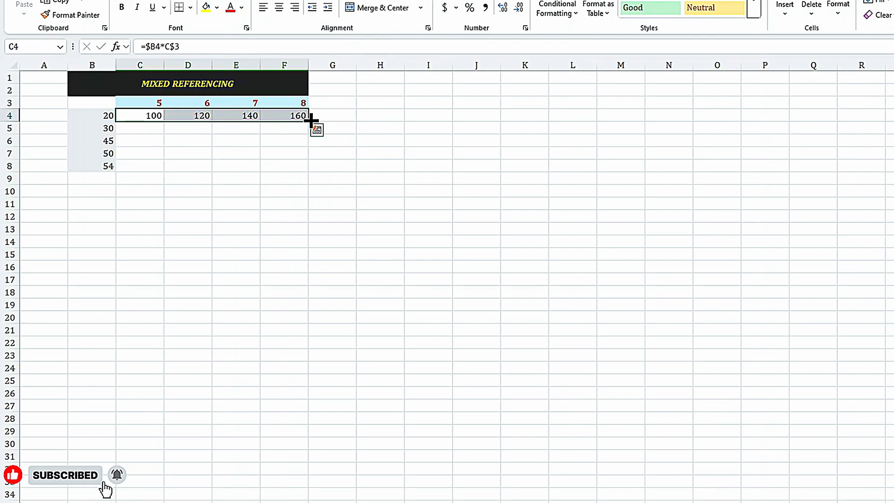
drag(311, 120, 314, 173)
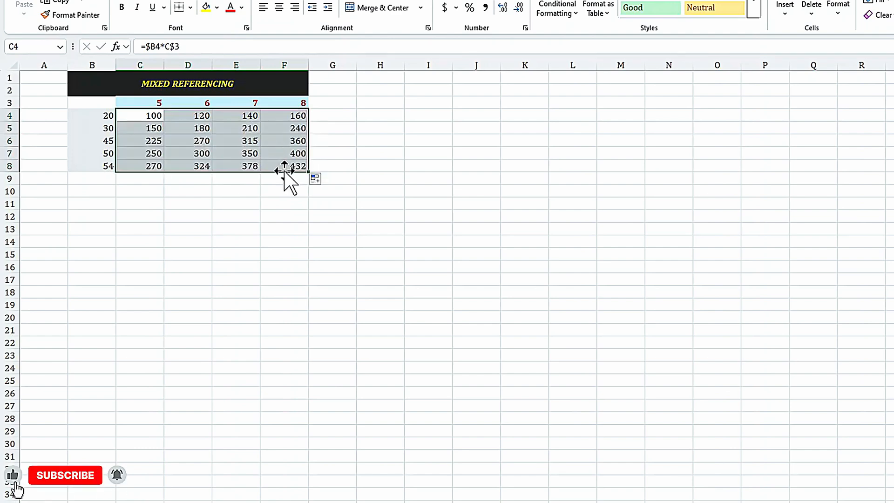
click(284, 169)
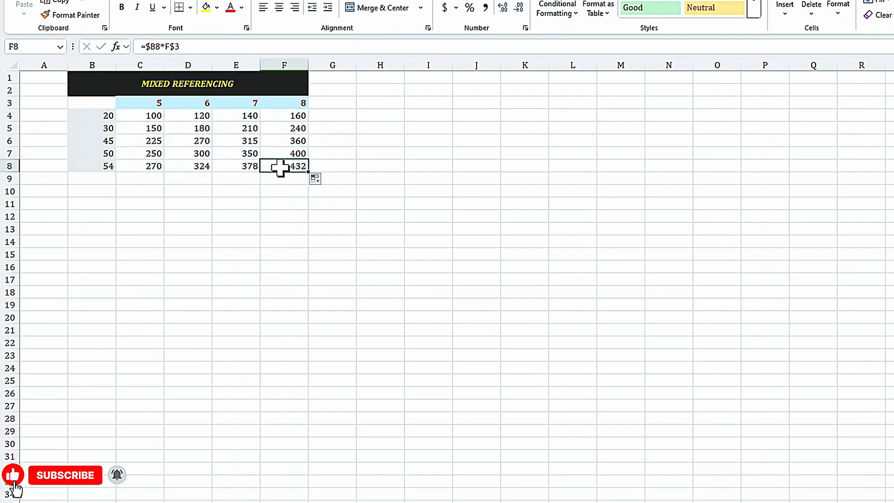
click(189, 46)
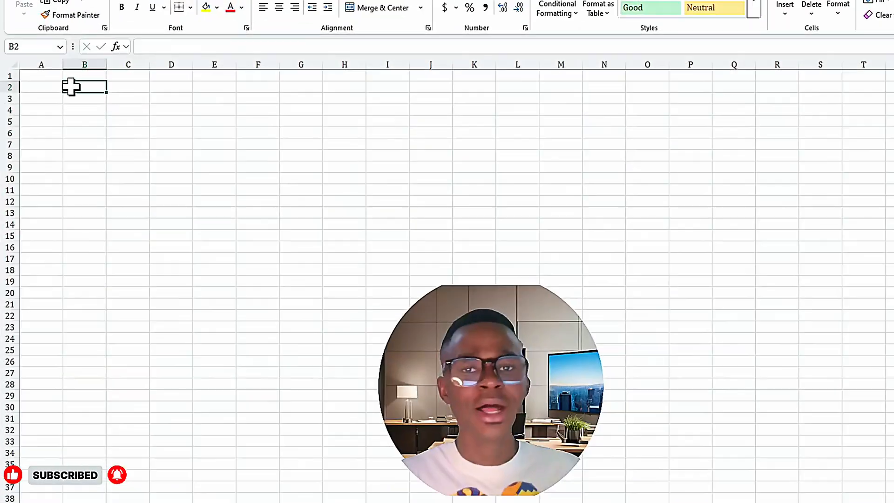
- Enter the numbers 1 to 10 one by one in cells B2 to B11, and select the finished list
text(1)
key(Return)
text(2)
key(Return)
text(3)
key(Return)
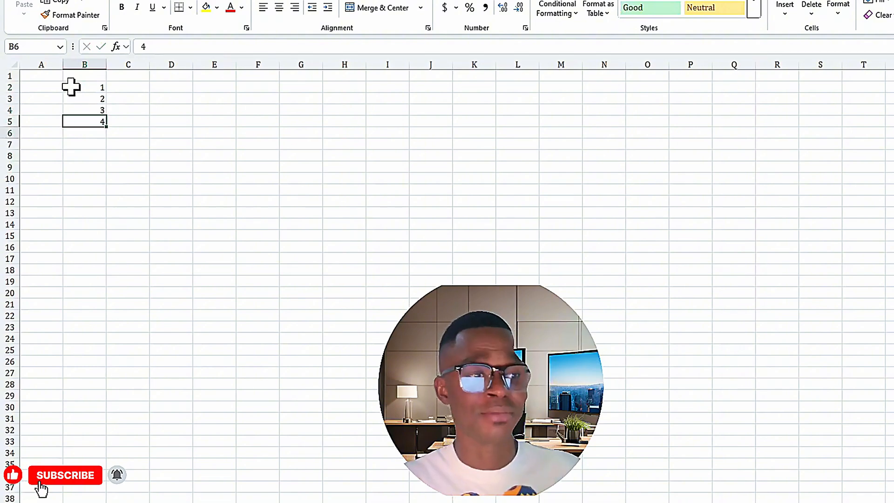
text(4 5 6 7)
key(Return)
text(8)
key(Return)
text(9)
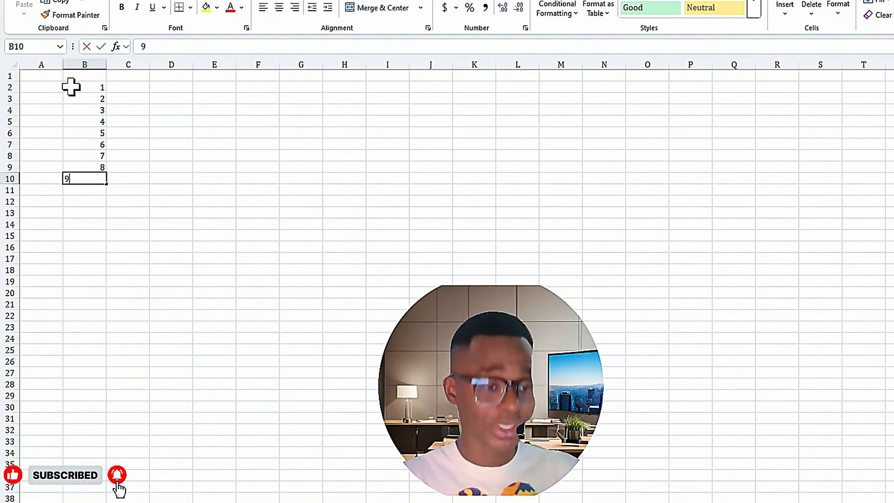
key(Return)
text(10)
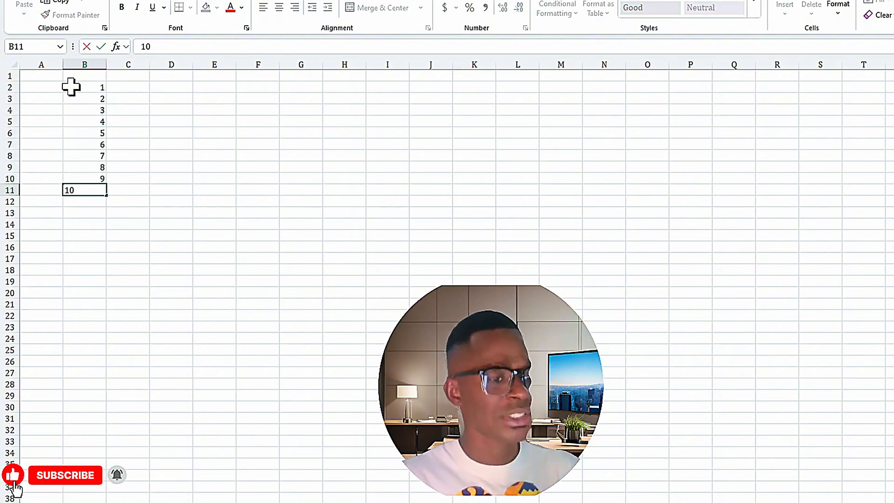
click(125, 85)
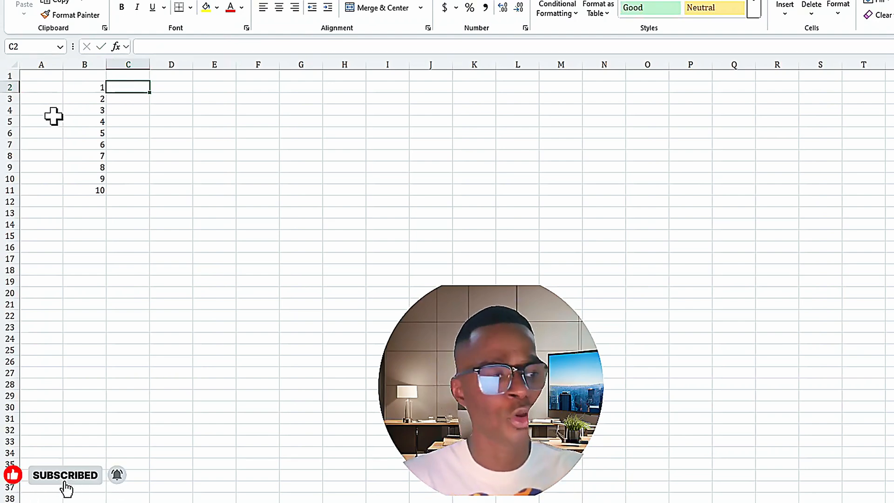
drag(88, 88, 99, 189)
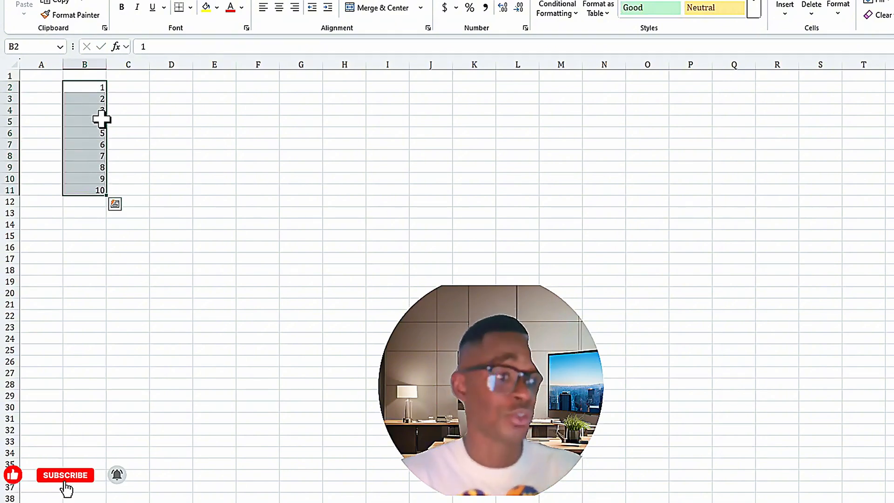
- Enter 1 in C2 and 2 in C3, and fill the number series down column C to C35
click(130, 87)
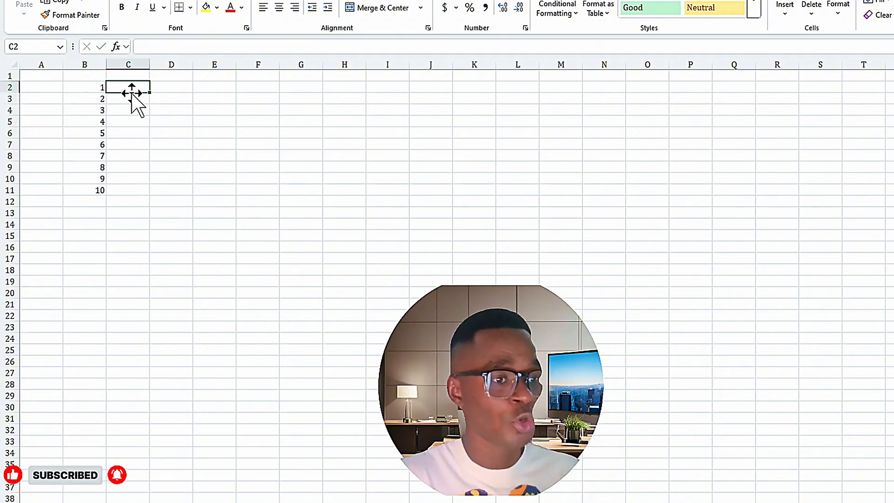
text(12)
key(BackSpace)
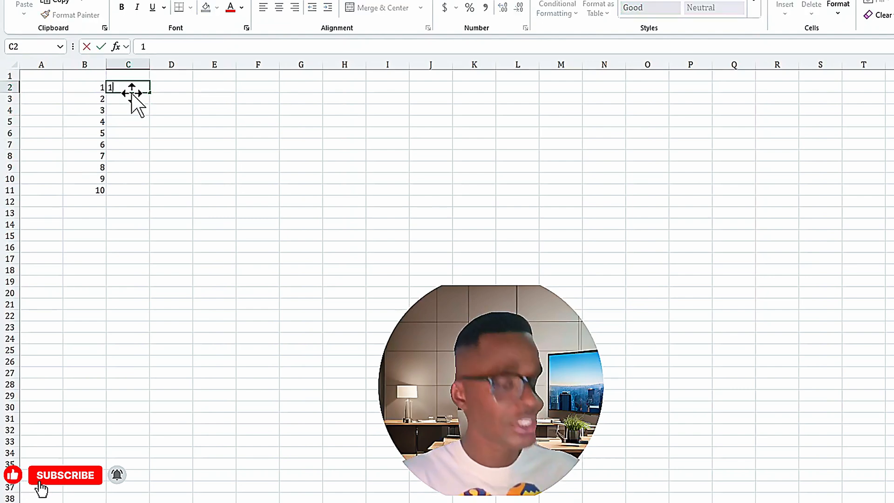
key(Return)
text(2)
key(Return)
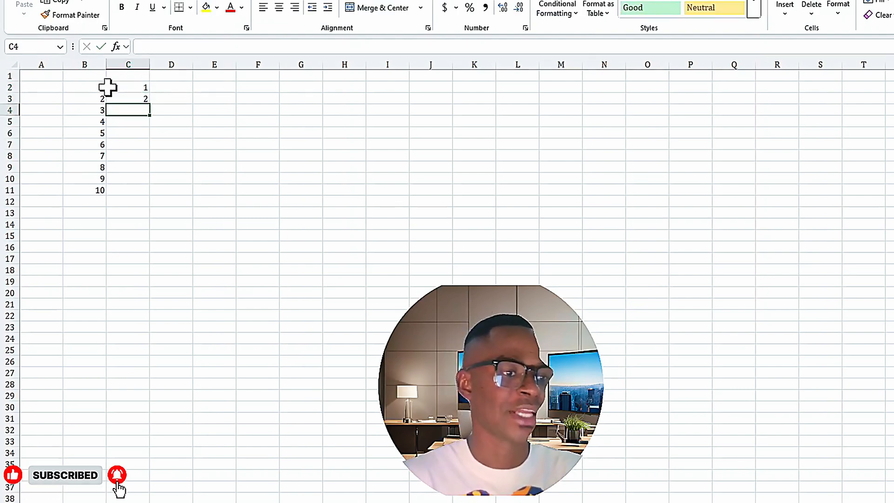
drag(123, 87, 163, 464)
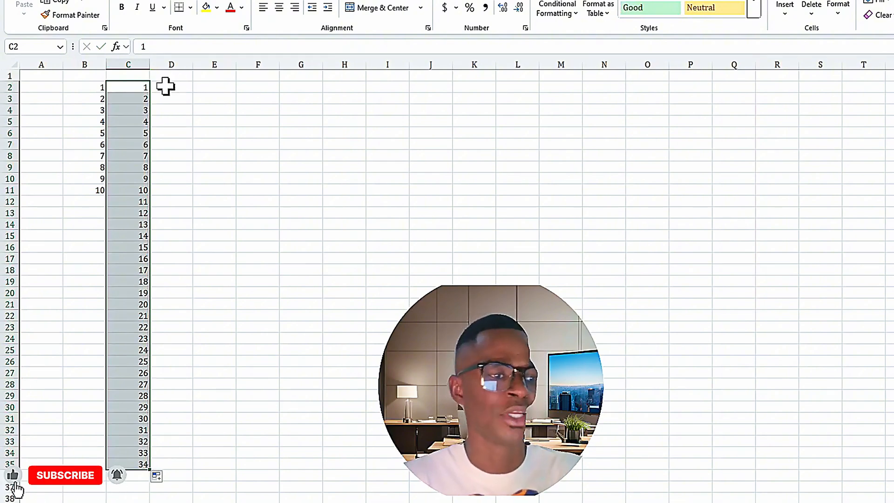
- Generate a list of 100 consecutive numbers from cell D2 with the formula =SEQUENCE(100)
click(165, 86)
text(=seque)
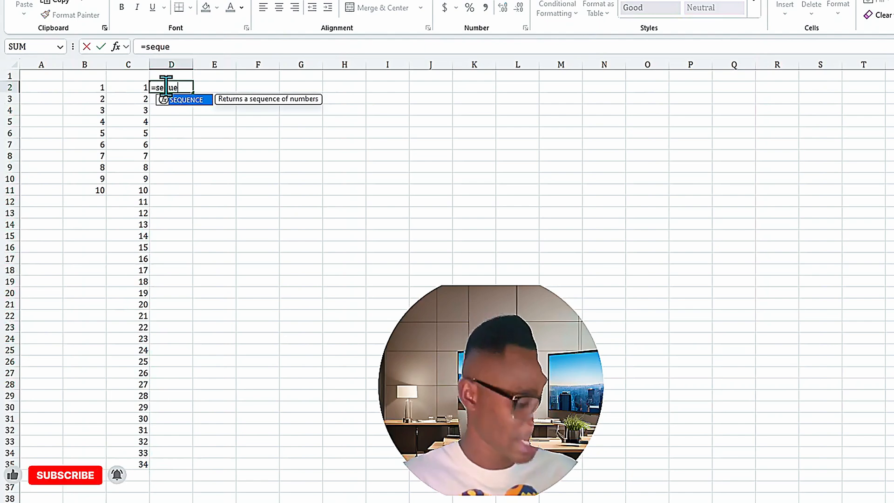
key(Tab)
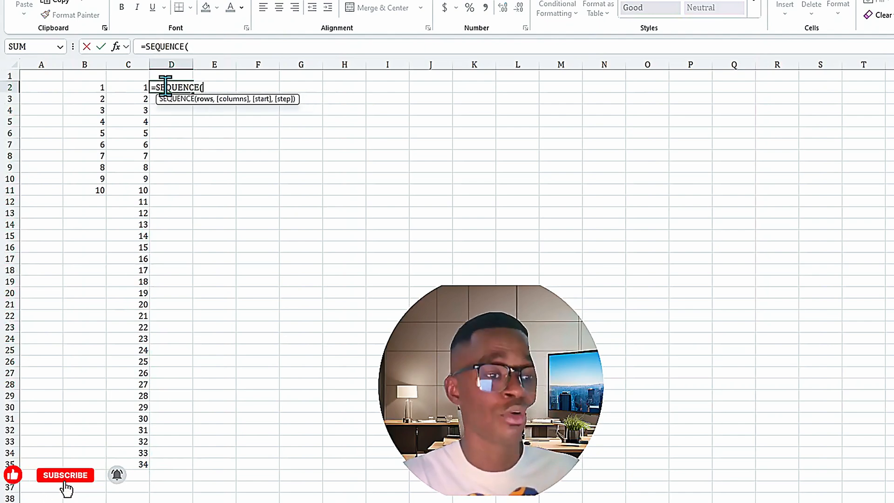
text(100)
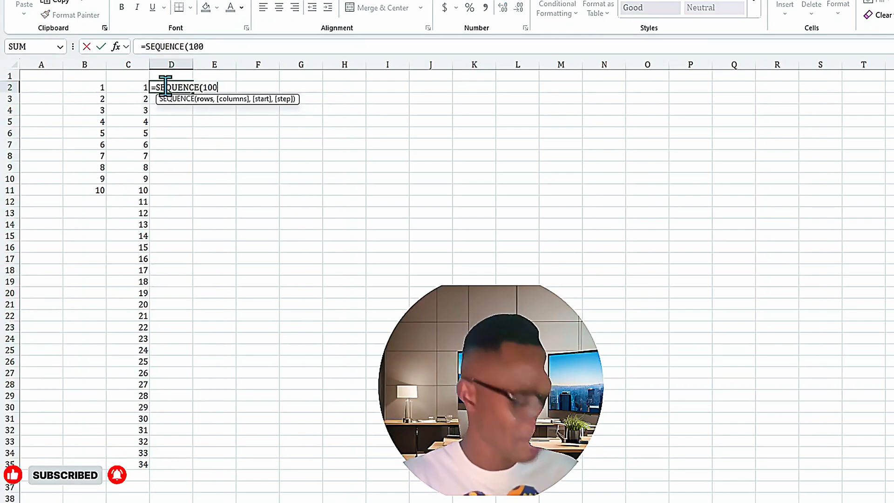
key(Return)
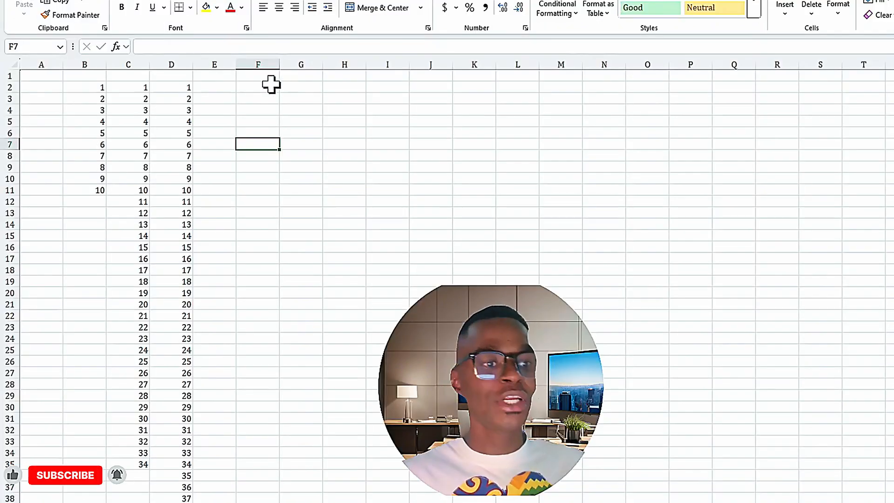
- In cell F2, start a SEQUENCE formula with COUNTA nested as its rows argument
click(268, 88)
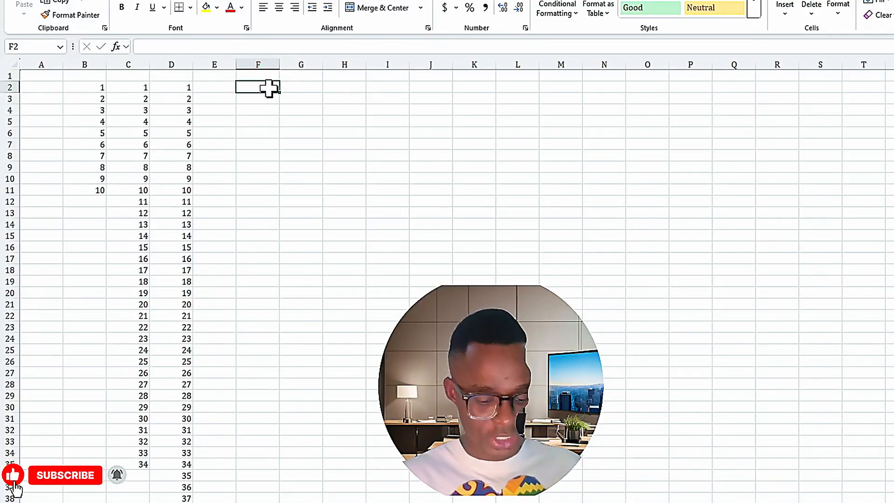
text(=SEQ)
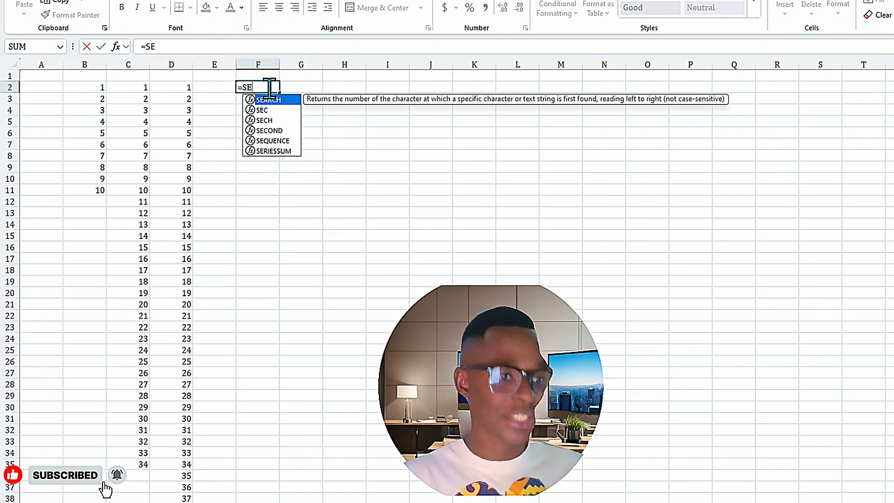
key(Tab)
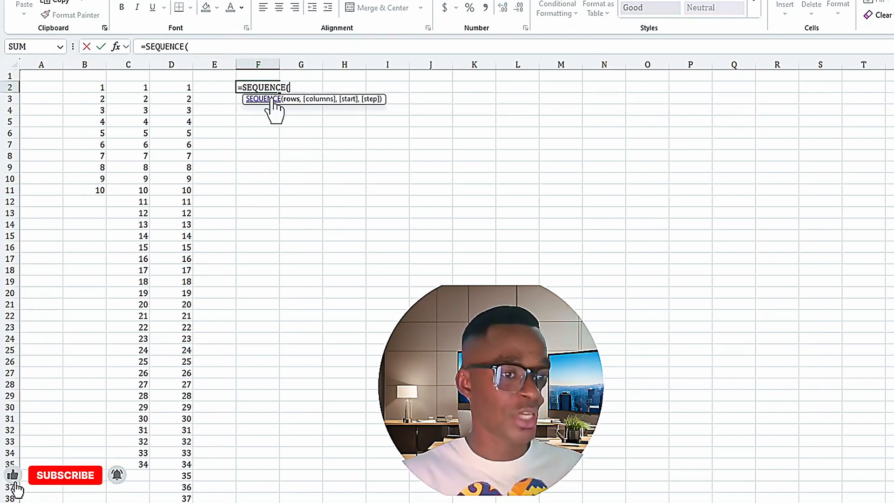
text(COUNTA)
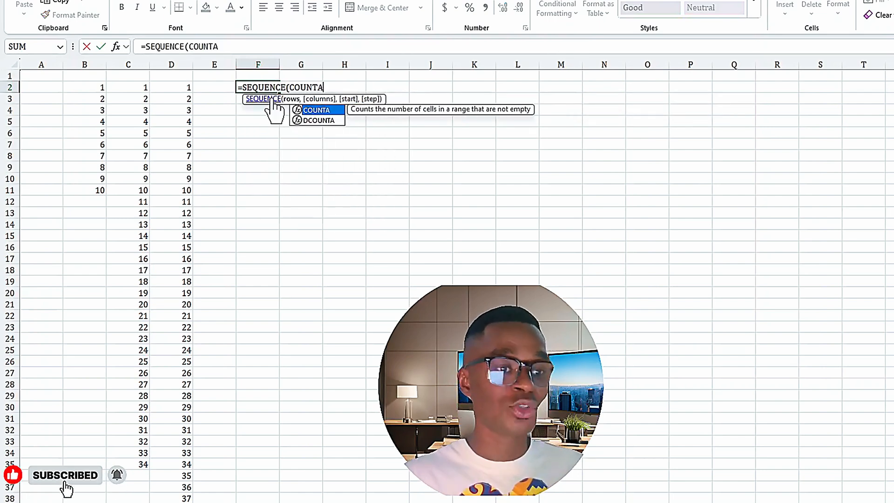
key(Tab)
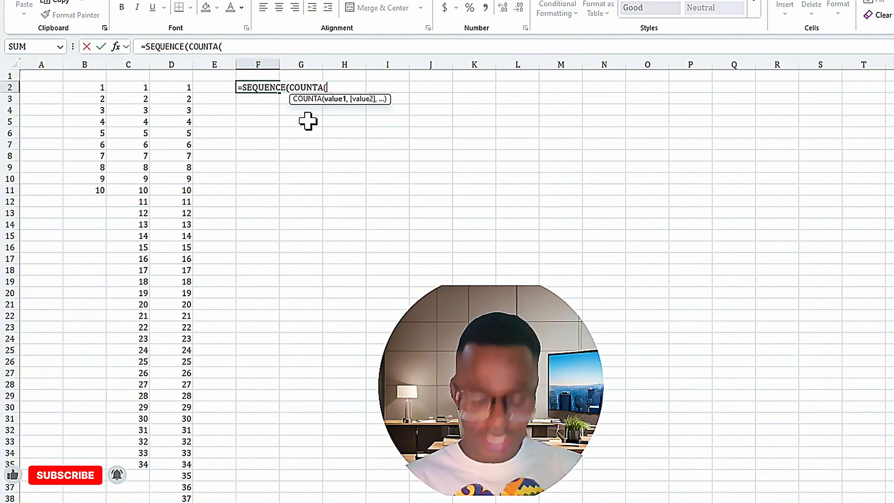
- Give COUNTA the range G2:G100 and complete the F2 formula as =SEQUENCE(COUNTA(G2:G100))
click(388, 87)
key(Left)
key(Left)
key(Left)
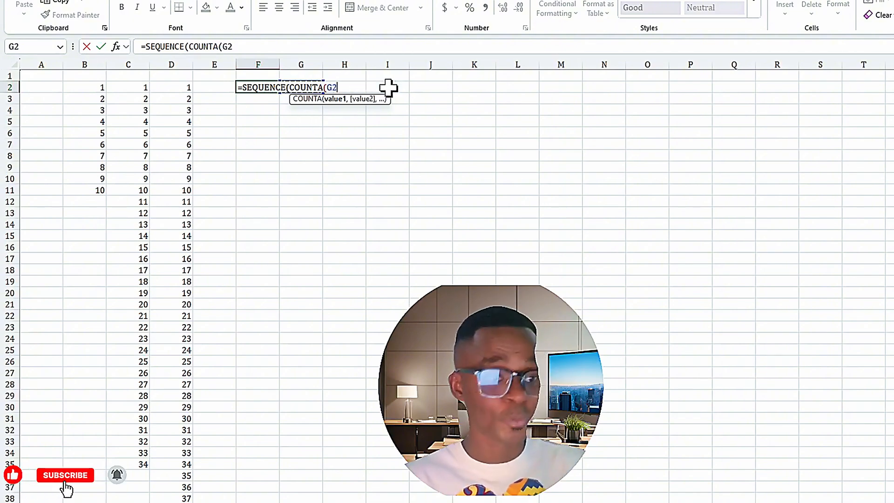
key(Right)
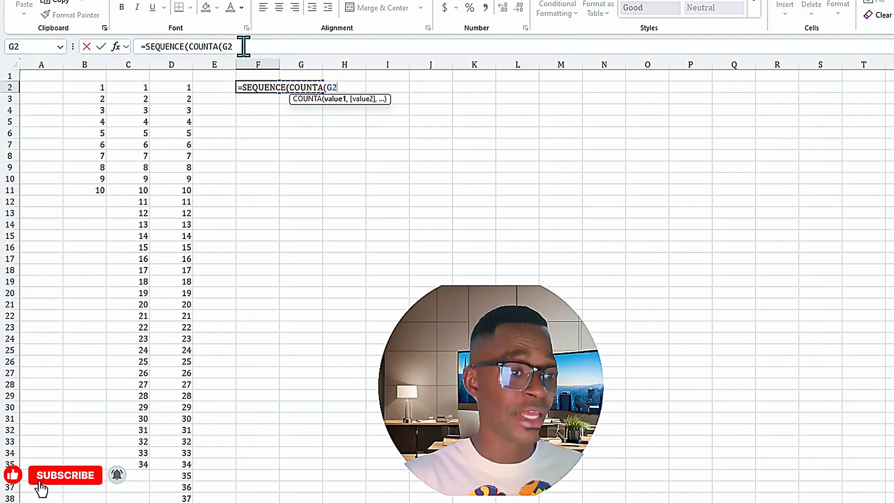
text(:G2)
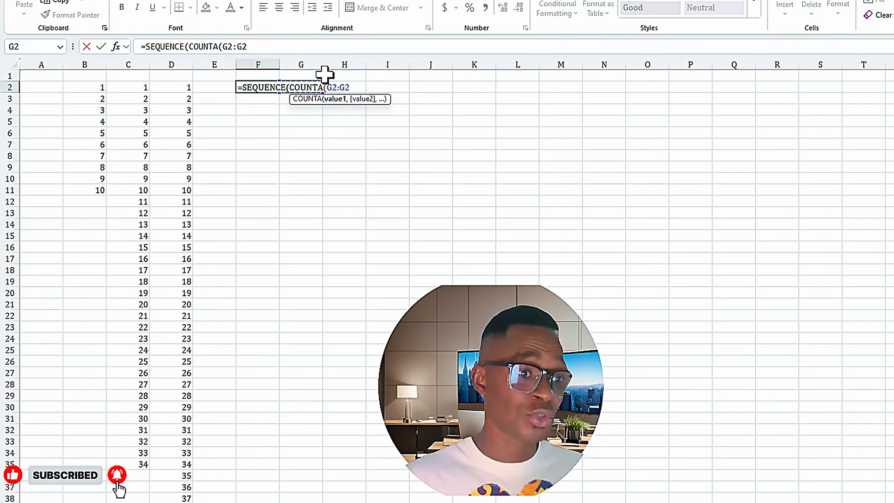
click(267, 46)
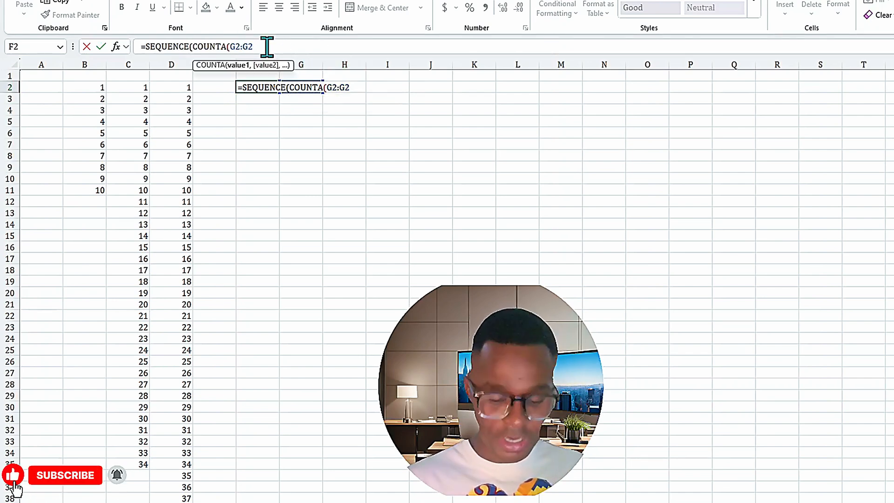
key(BackSpace)
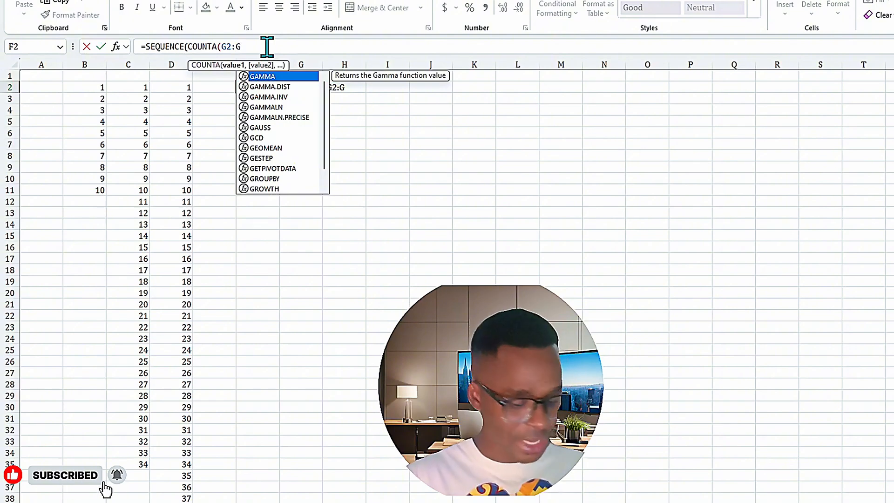
text(100)
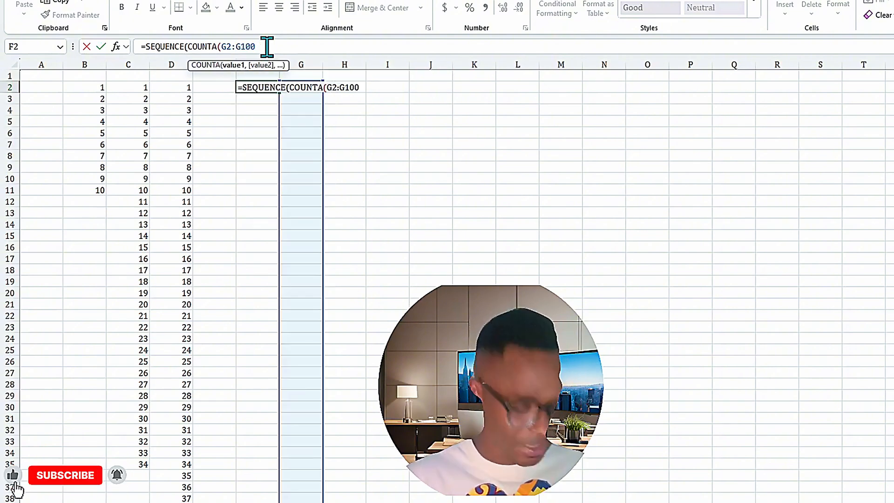
text()))
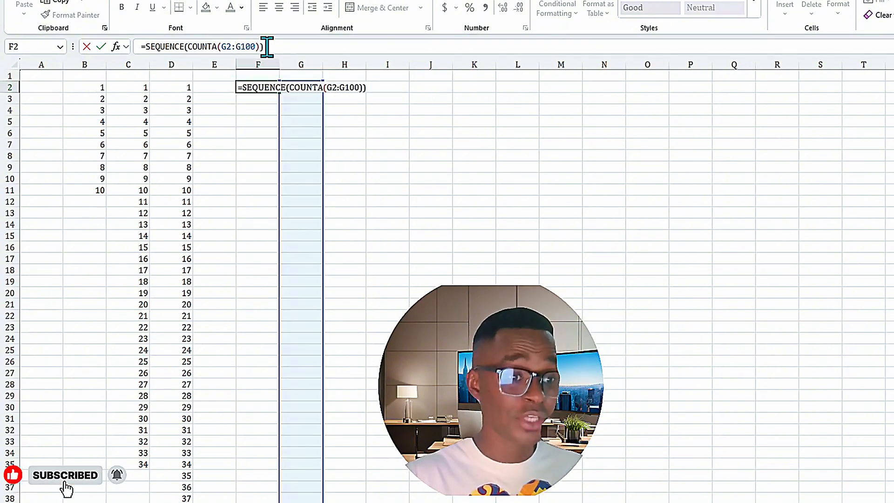
key(Return)
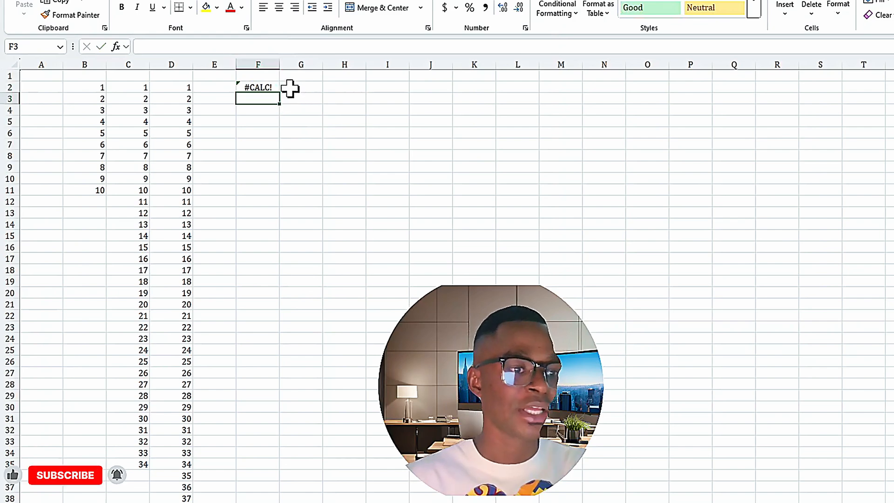
- Enter sample letters down column G from G2, including Q, W, E, R, TR, Y, U and I, leaving G7 blank, to test the automatic numbering
click(289, 87)
text(Q)
key(Return)
text(W)
key(Return)
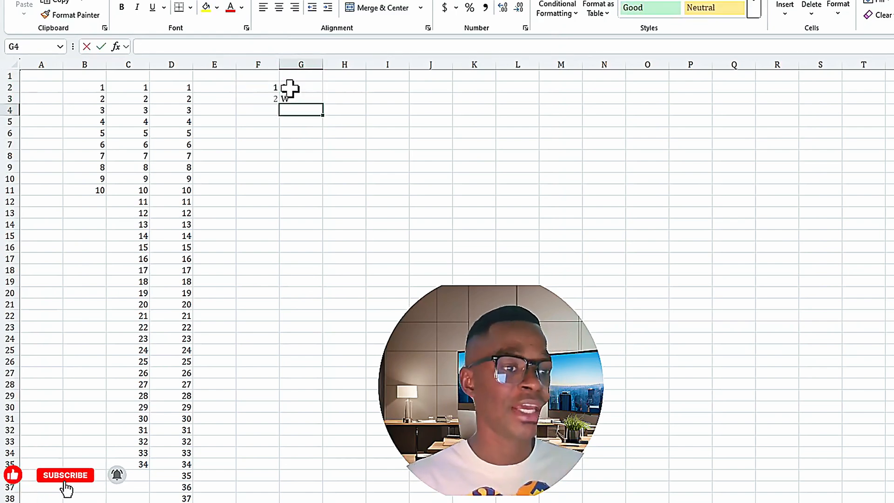
text(E)
key(Return)
text(R)
key(Return)
text(TR)
key(Return)
key(Return)
text(Y)
key(Return)
text(U)
key(Return)
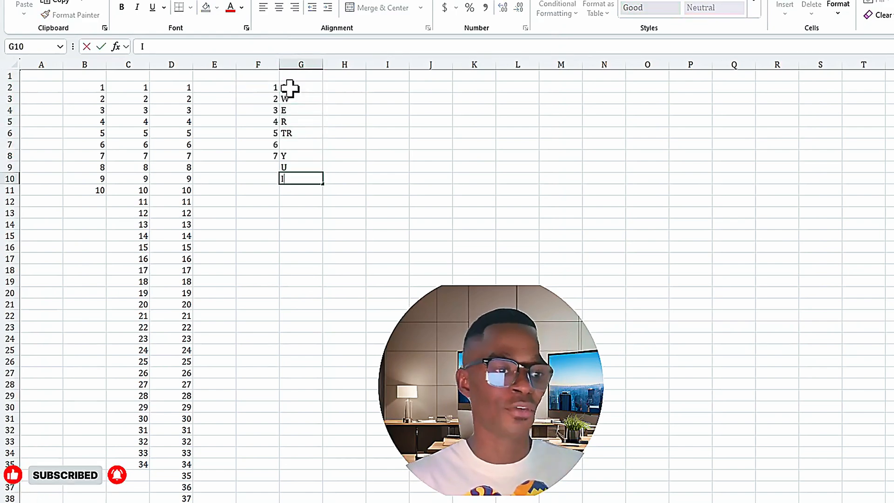
text(II)
key(Return)
text(H)
key(Return)
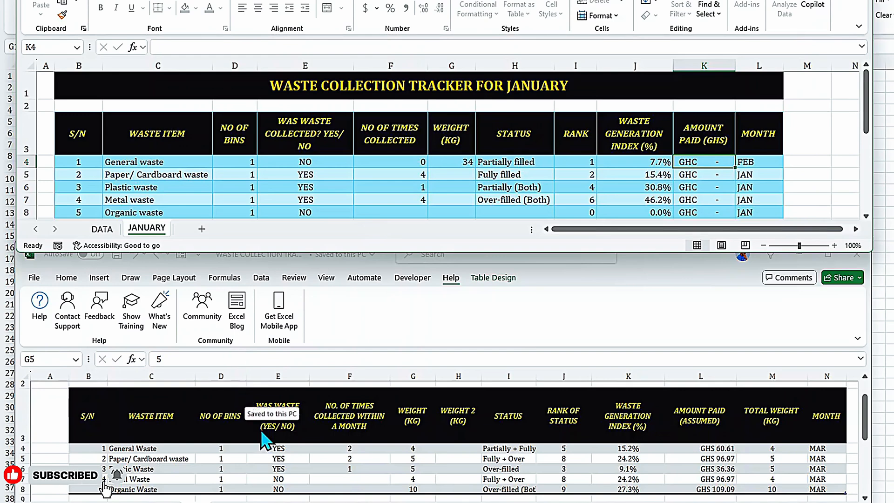
- In the January waste collection tracker, examine the General waste record cell by cell from S/N to RANK
click(79, 163)
click(163, 163)
click(232, 163)
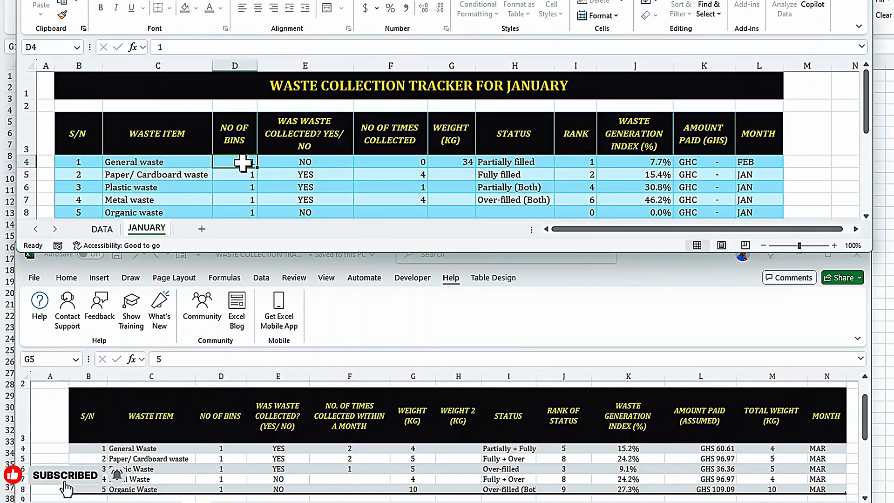
click(298, 162)
click(367, 162)
click(459, 162)
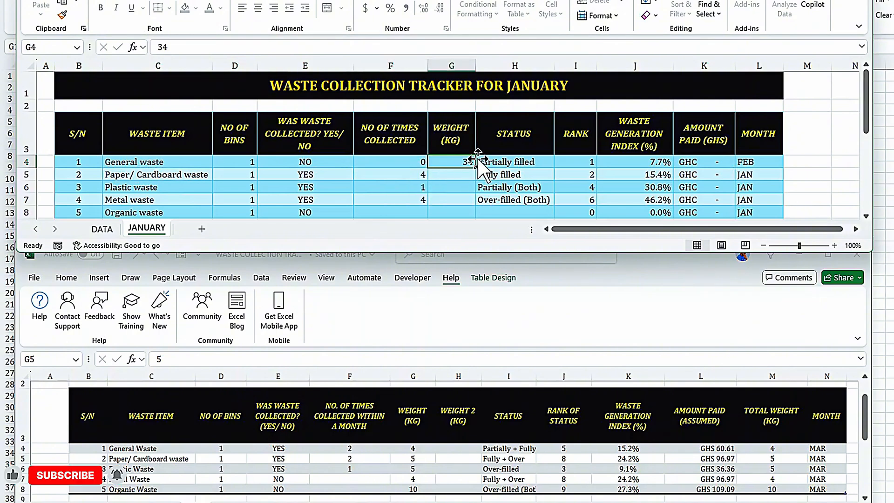
click(499, 164)
click(578, 162)
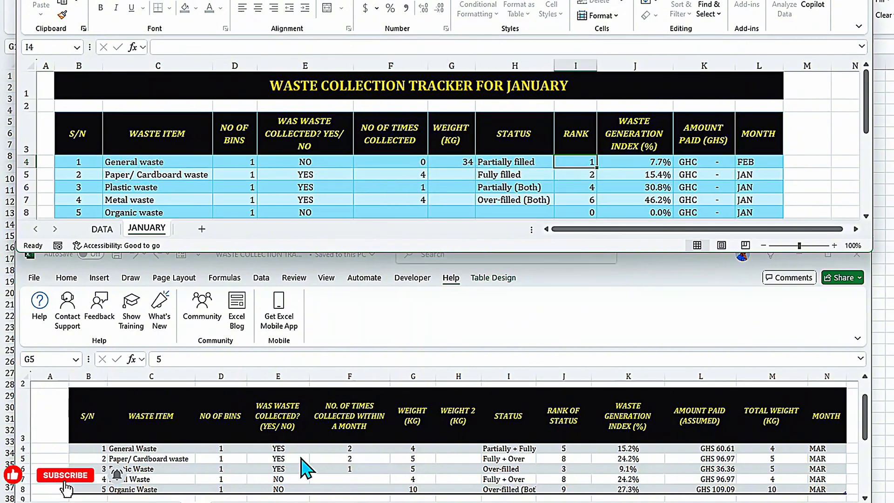
- In the waste collection workbook with the MAR records, examine the General Waste row's item, collected status and weight cells and their formulas
click(135, 459)
click(135, 448)
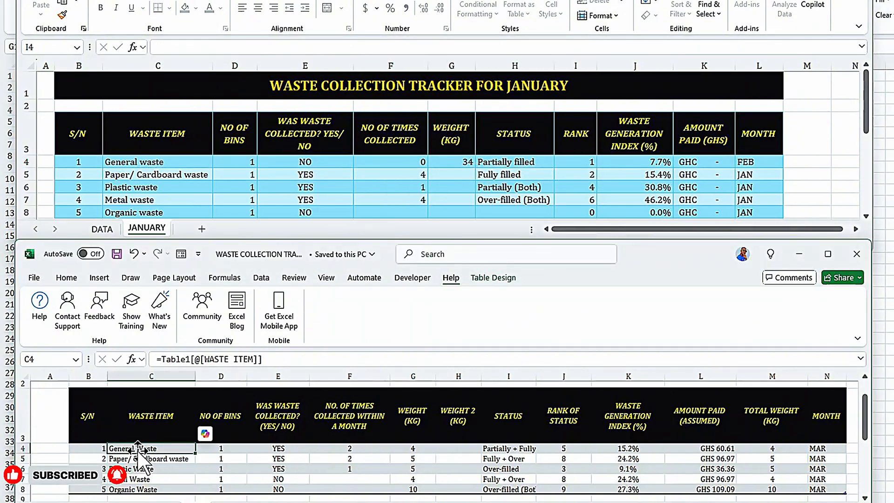
click(263, 448)
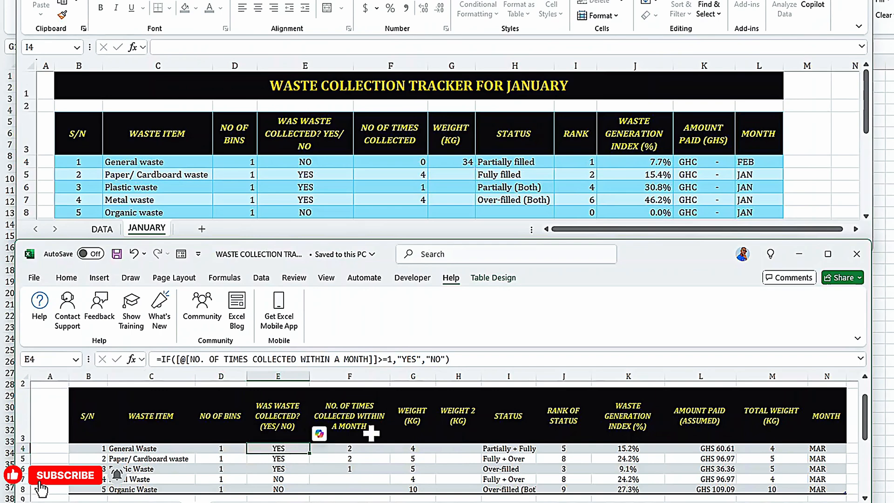
click(411, 449)
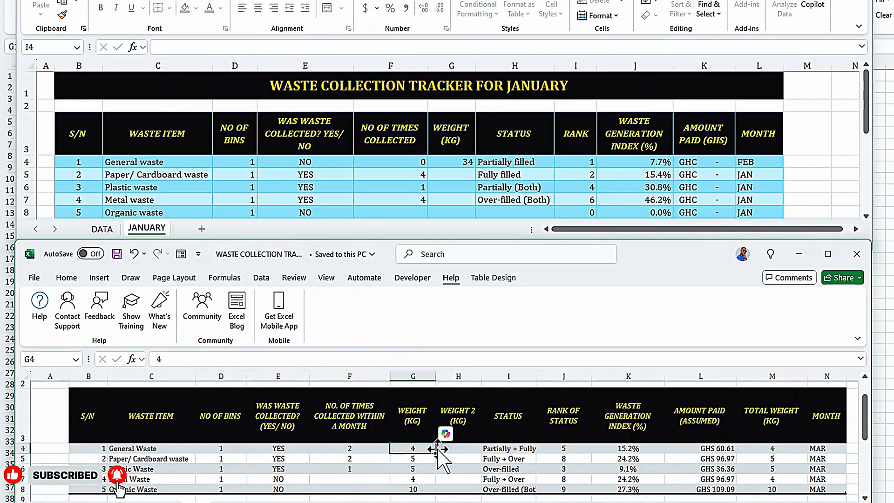
- Examine the General Waste row's second weight, status and rank-of-status cells in the MAR workbook
click(469, 449)
click(508, 448)
click(564, 449)
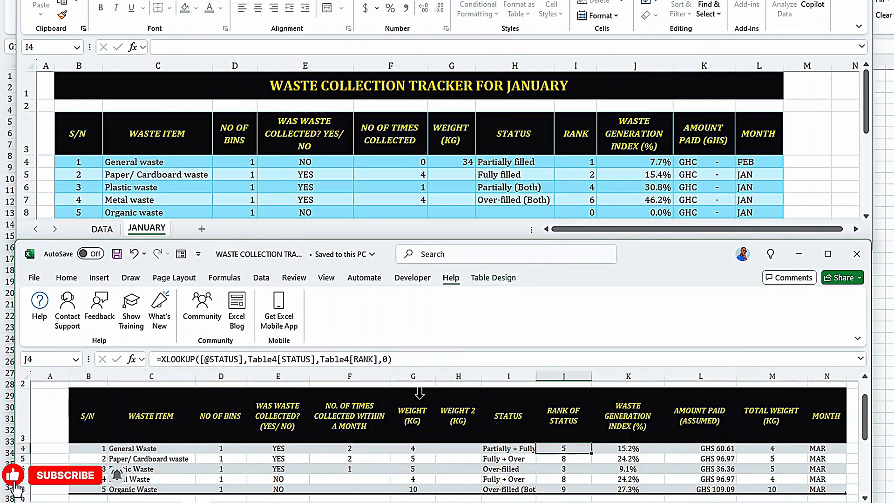
- Try to edit the General waste RANK cell I4 in the January tracker and dismiss the alert
click(568, 160)
click(627, 162)
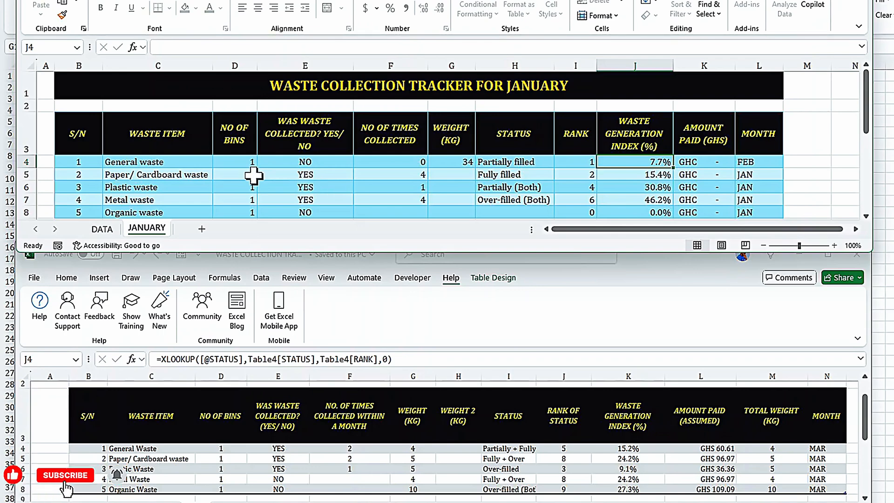
click(460, 164)
click(573, 162)
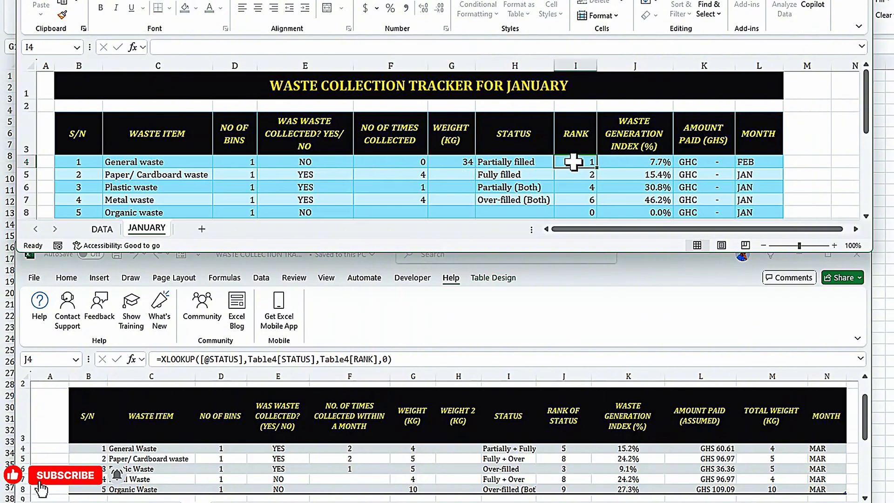
double_click(576, 163)
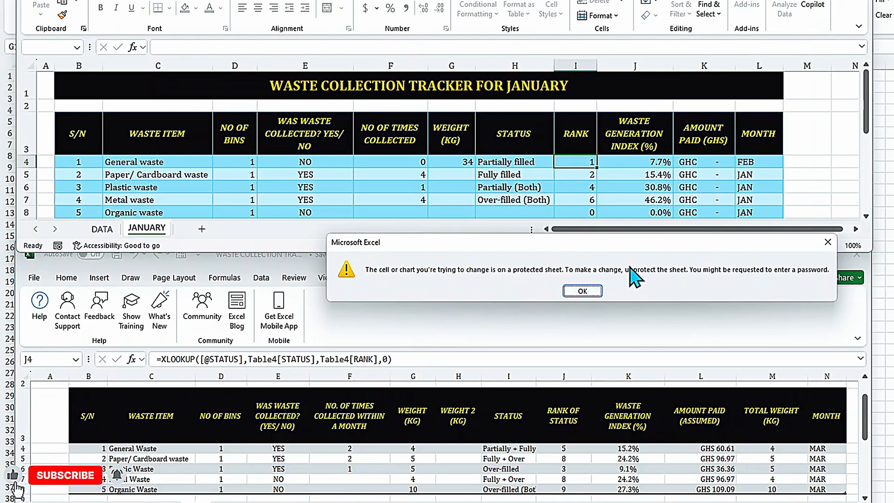
click(829, 242)
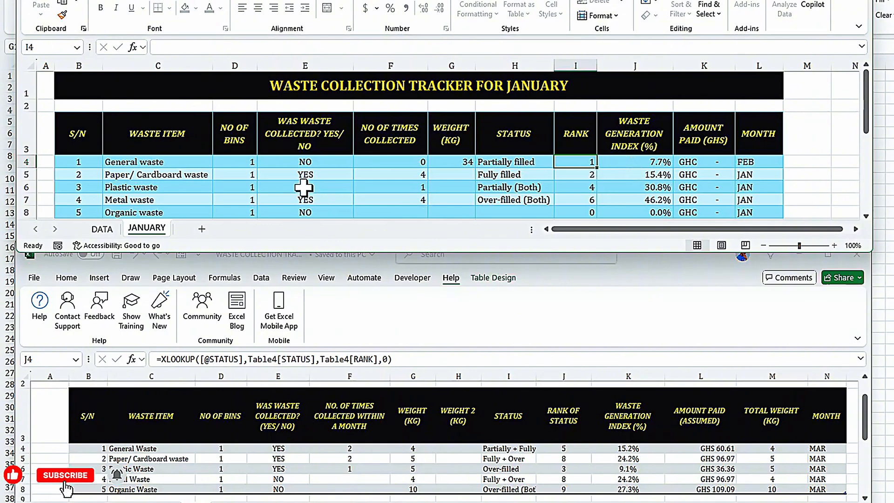
- Set General waste's number of times collected in F4 of the January tracker to 1
key(ctrl+Left)
click(311, 163)
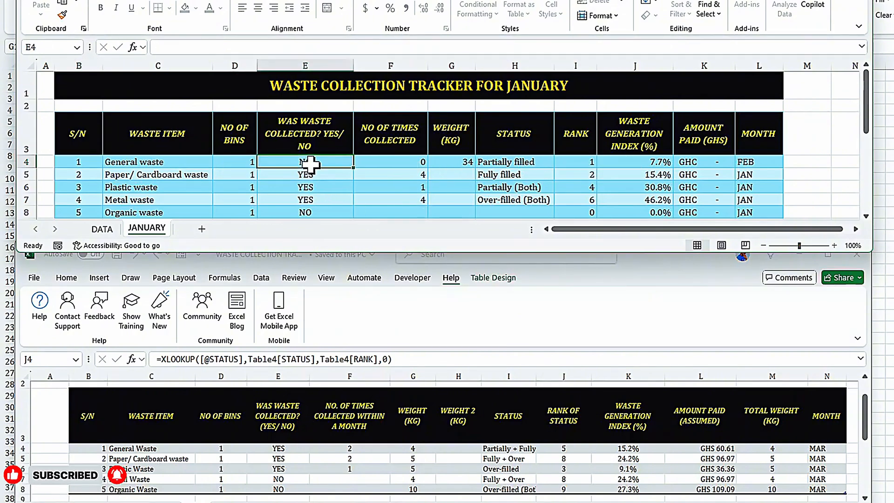
click(394, 162)
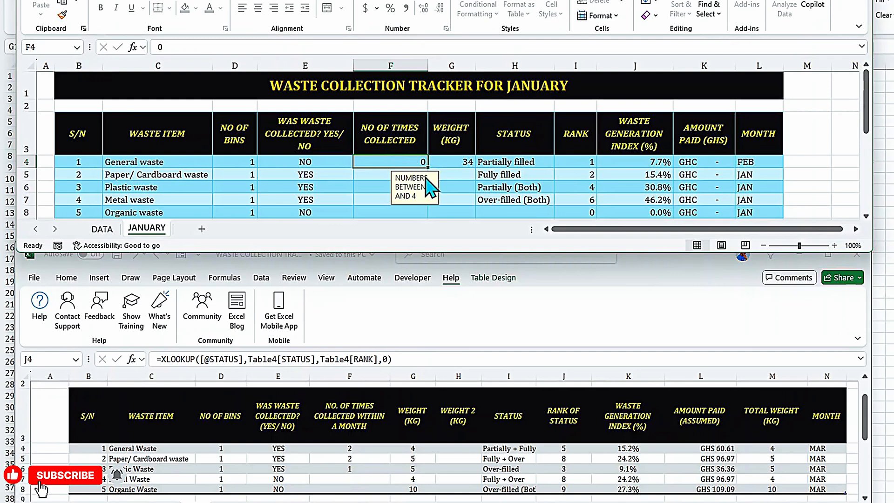
text(1)
key(Return)
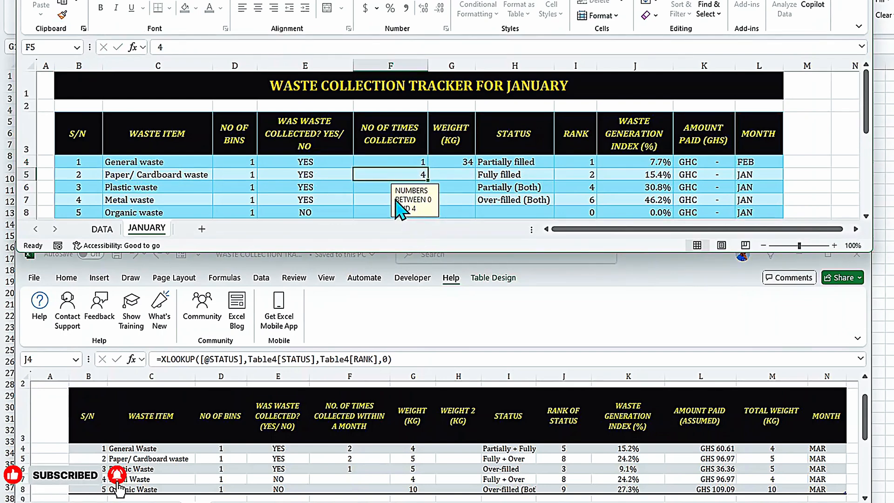
- Overwrite the General Waste rank-of-status formula in J4 of the MAR workbook with GS
click(357, 466)
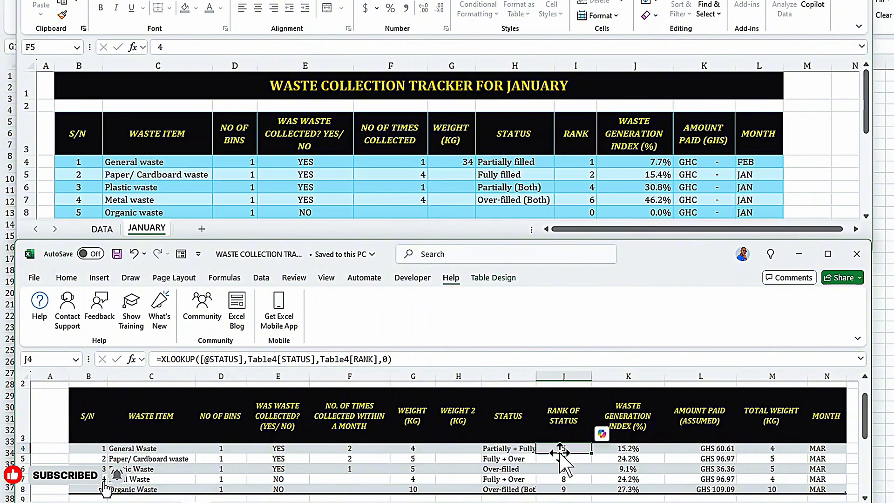
text(GS)
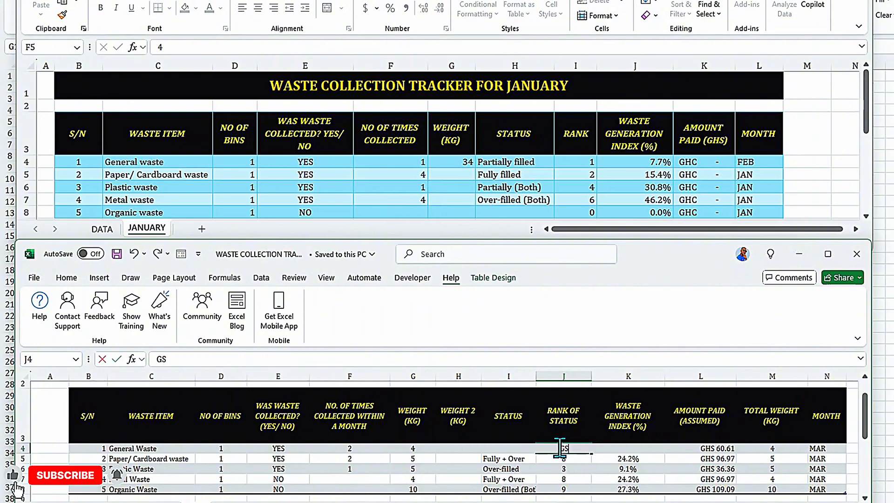
key(Return)
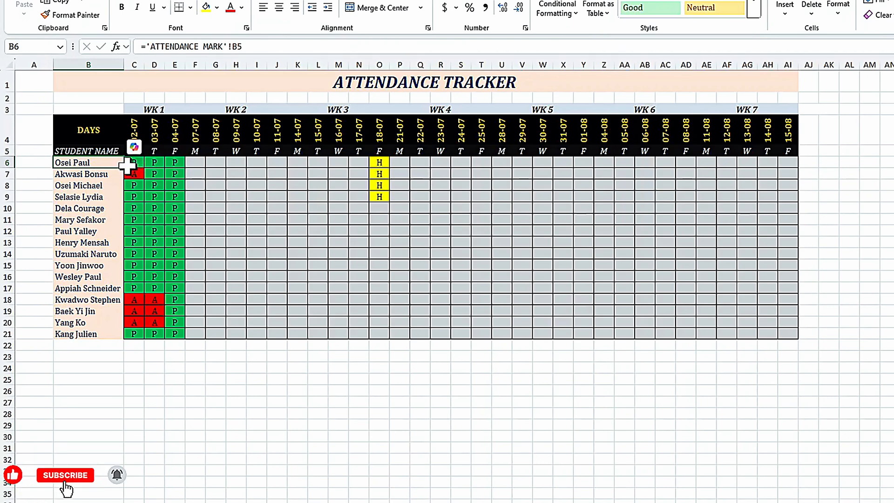
- In the attendance tracker, examine the conditional formatting rules of C6:AI21, including the formula of the yellow "H" rule
drag(129, 164, 788, 333)
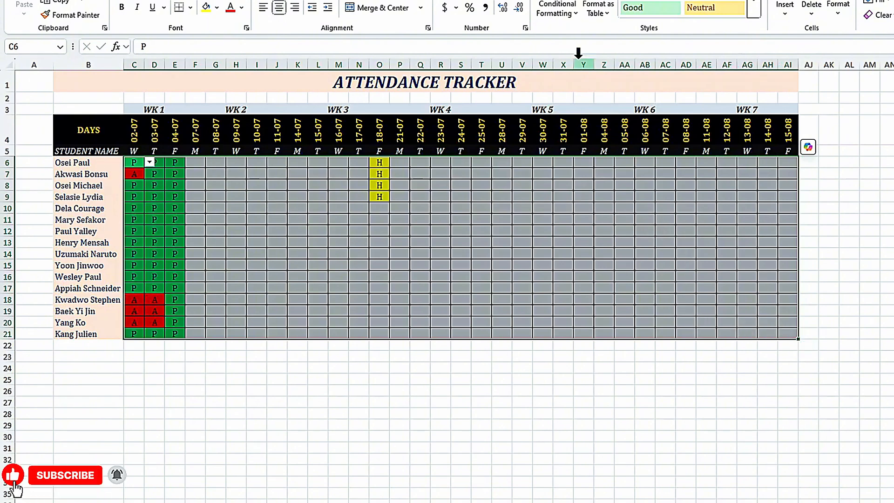
click(567, 29)
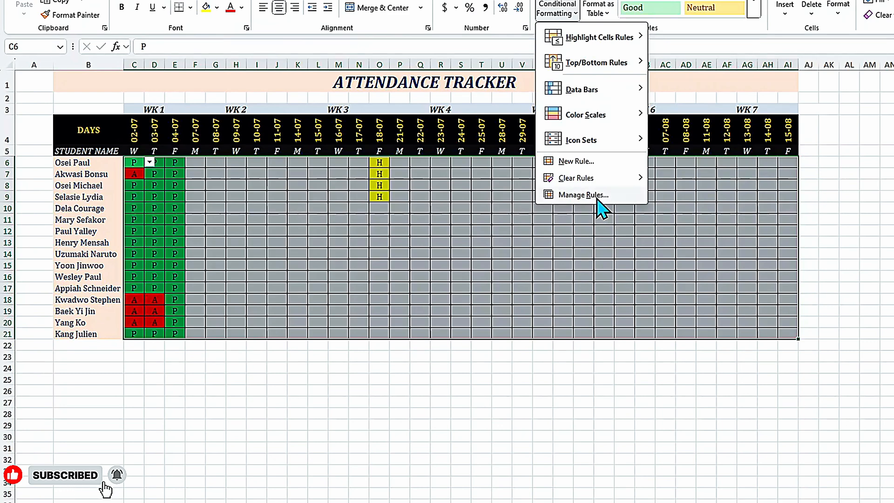
click(583, 195)
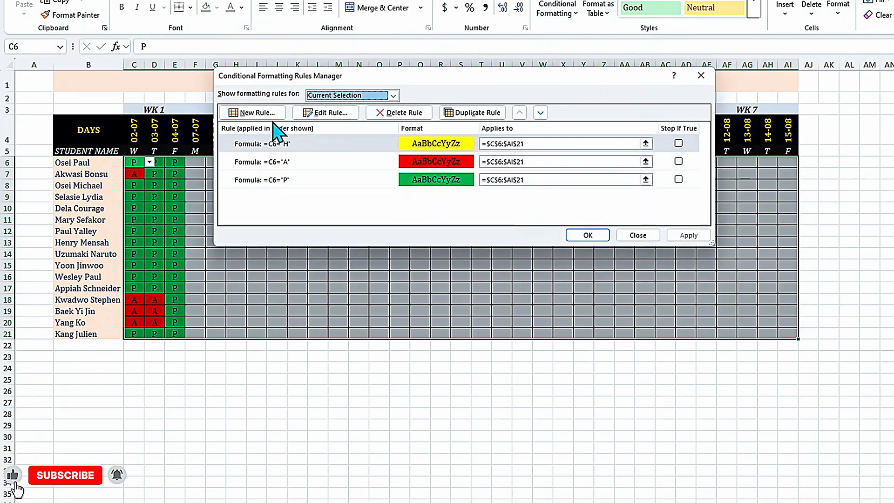
click(324, 114)
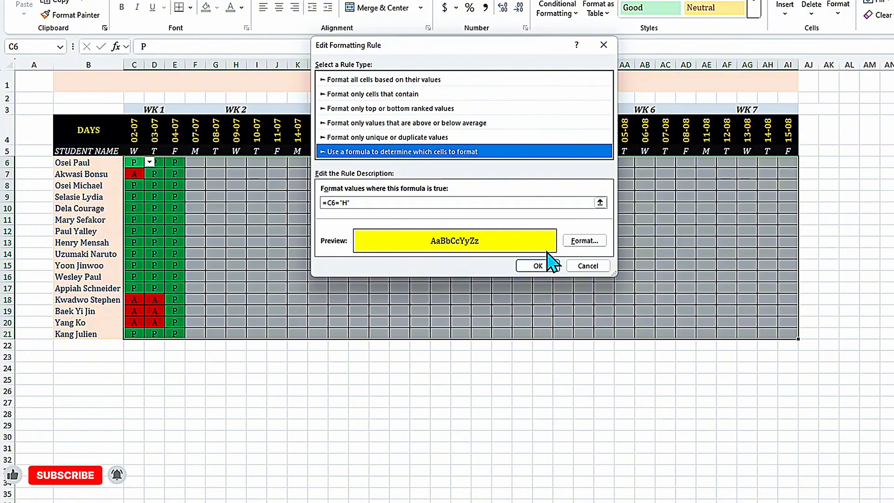
click(573, 270)
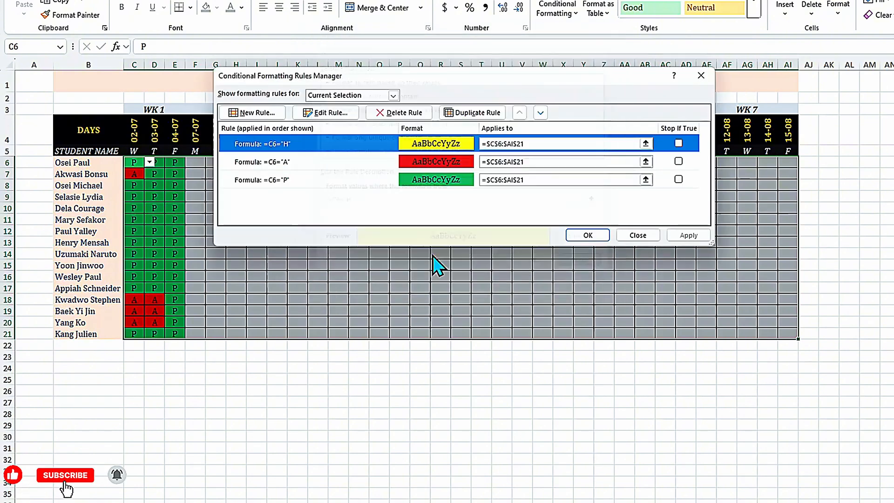
click(708, 81)
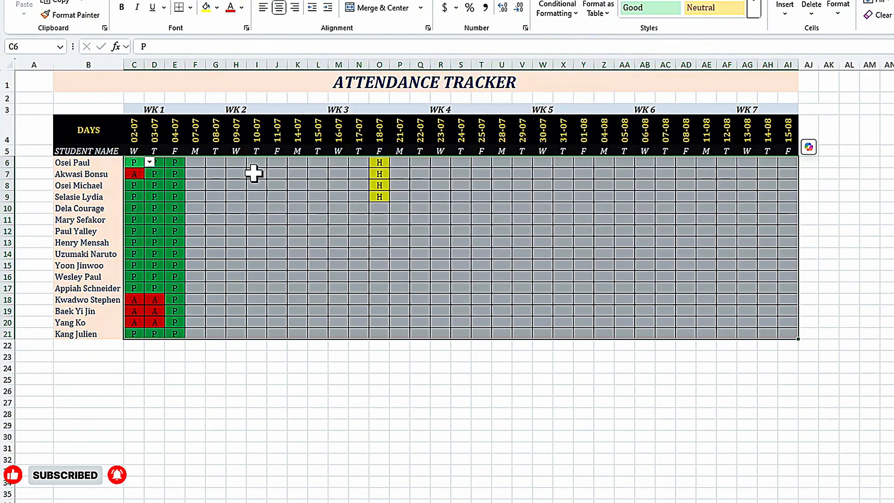
- Mark the first student as H on 09-07 in cell H6 to test the yellow rule
click(236, 163)
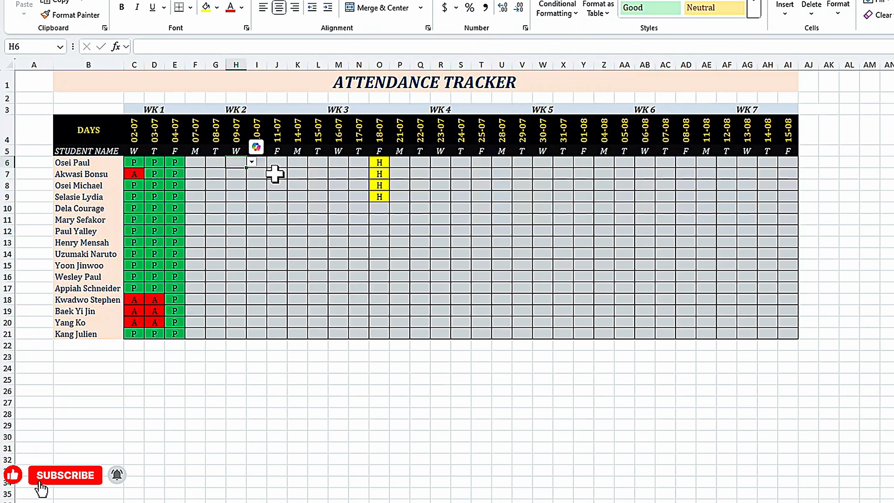
text(H)
key(Return)
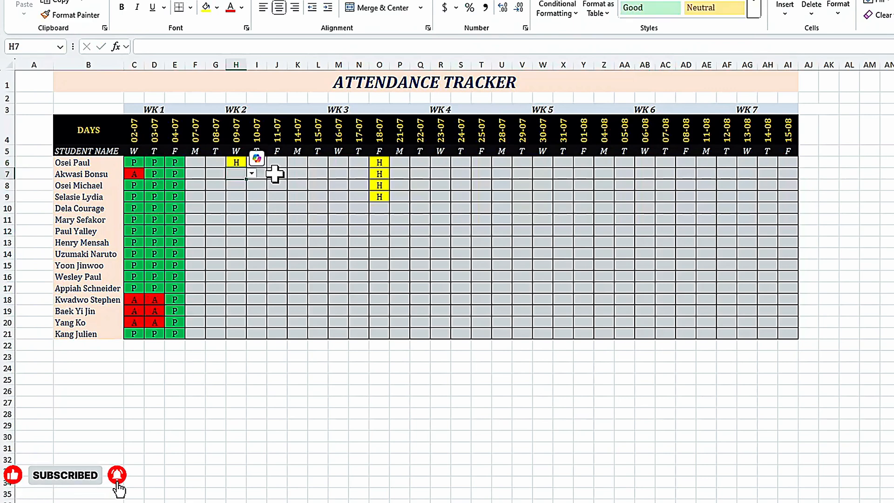
- Change the yellow rule for C6:AI21 to the column-locked formula =$C6="H" and apply it
drag(133, 162, 789, 332)
click(574, 11)
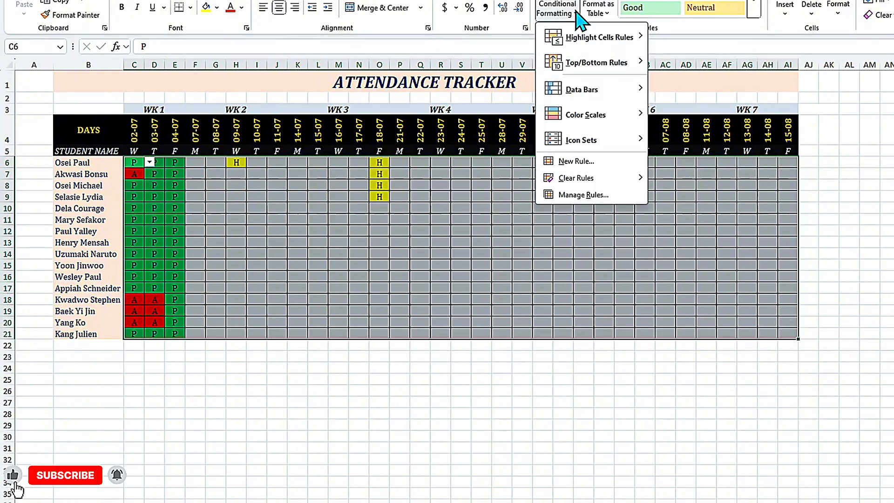
click(594, 194)
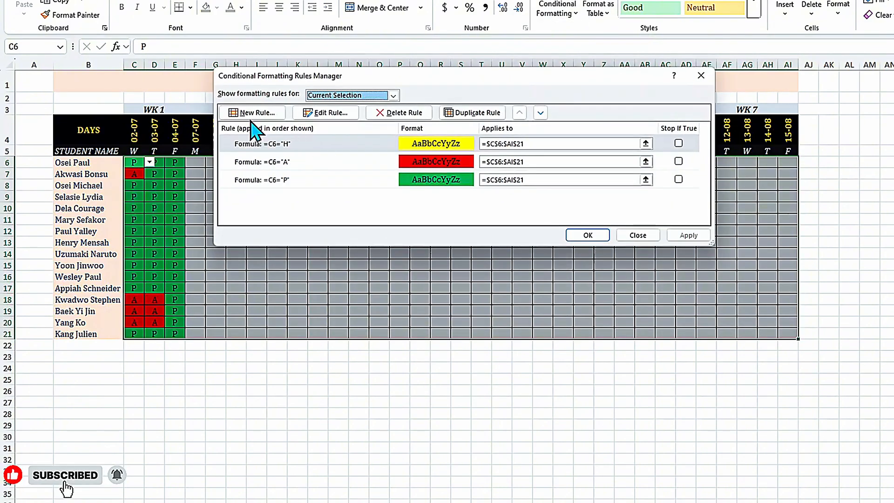
click(312, 115)
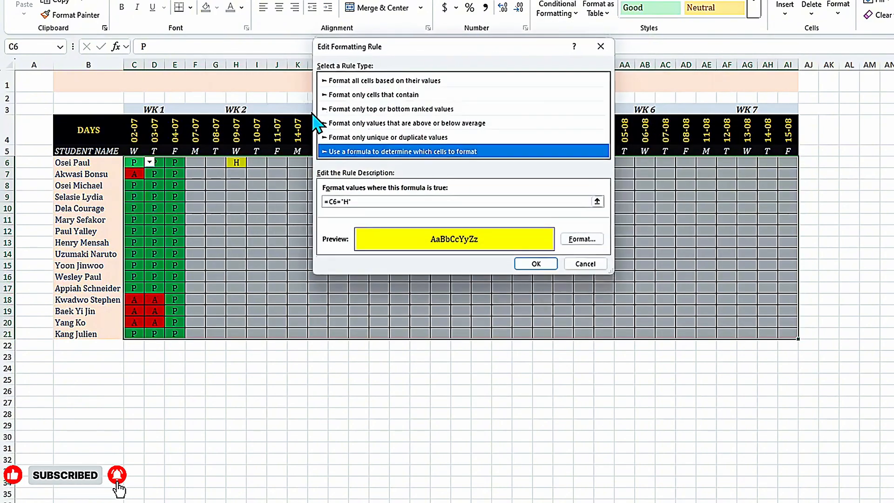
click(339, 203)
key(F4)
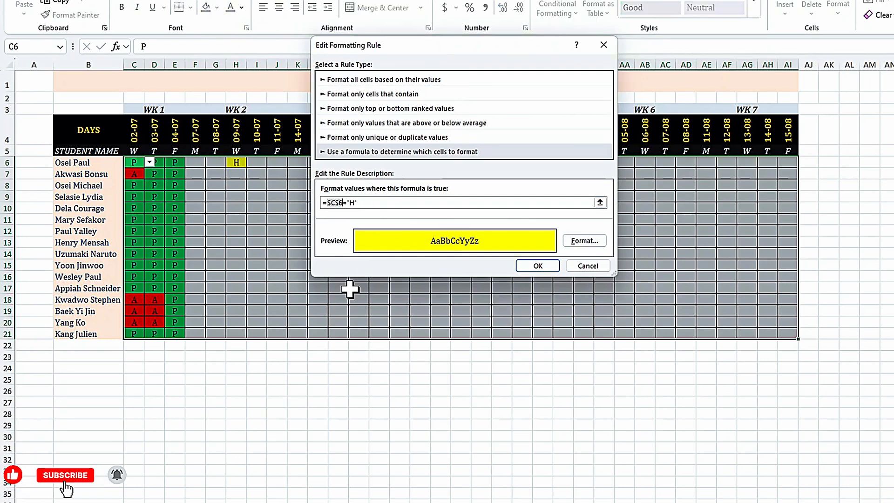
key(F4)
key(F4)
key(F4)
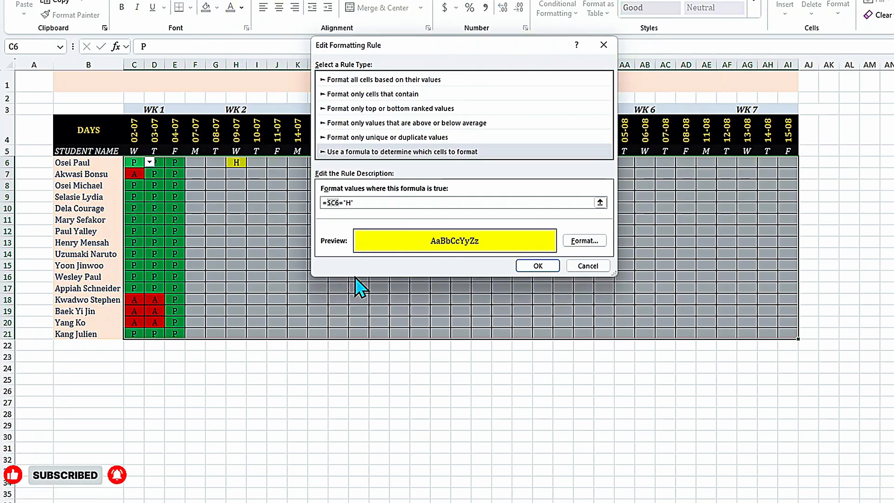
click(537, 267)
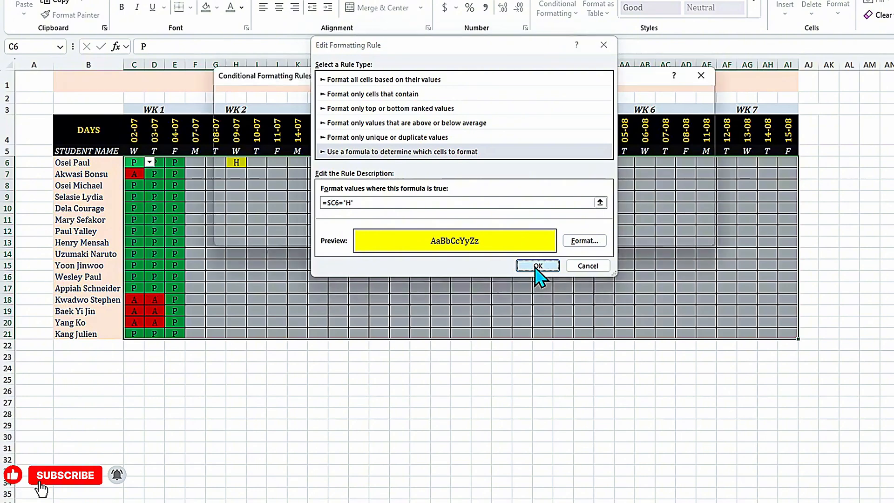
click(690, 239)
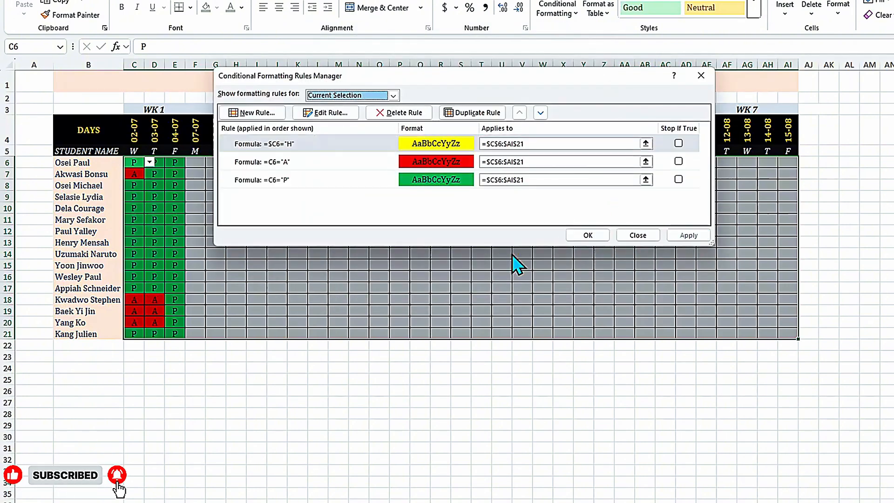
click(587, 236)
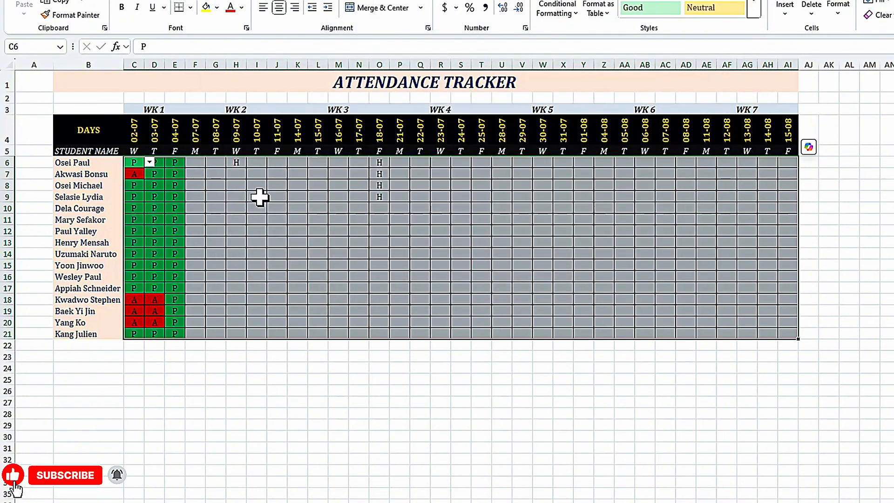
- Check the existing H cells, and enter H for the first student in C6 to test the column-locked rule
click(382, 176)
click(378, 186)
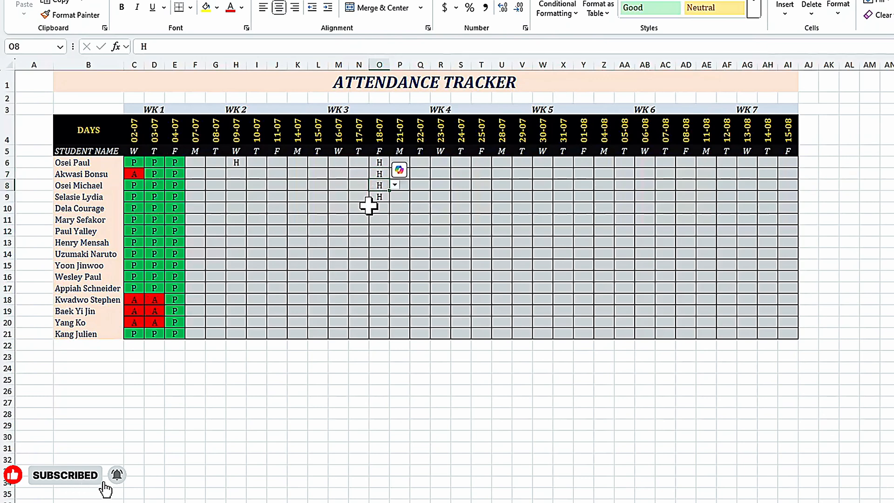
click(231, 164)
click(195, 185)
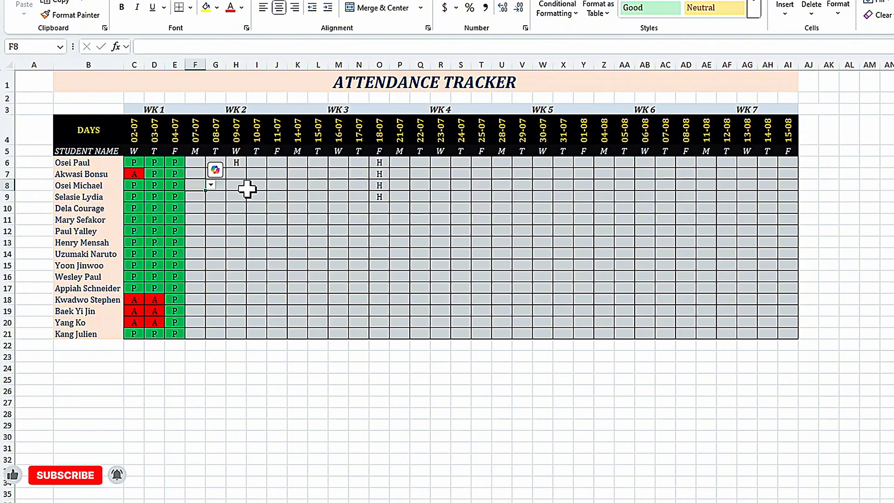
click(134, 162)
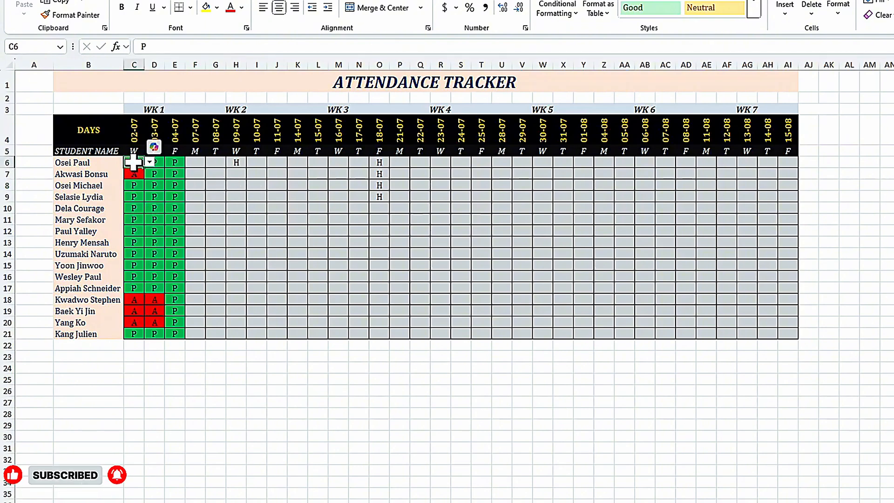
text(H)
key(Return)
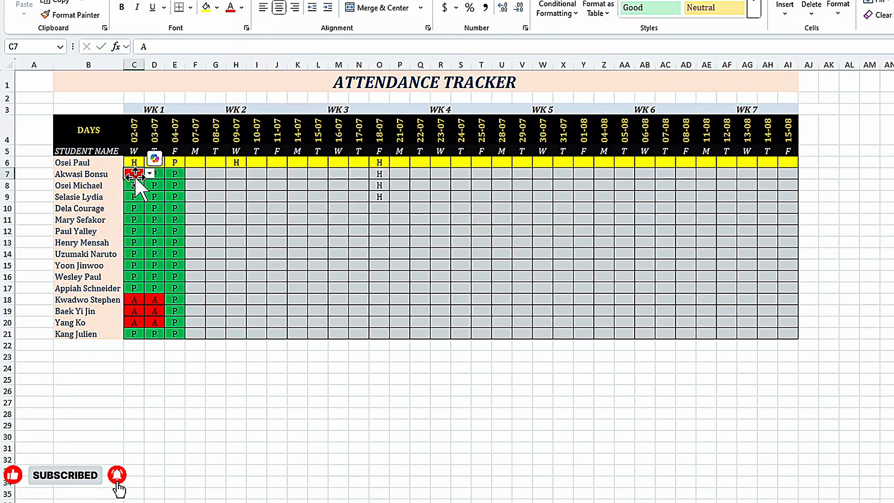
- Restore the yellow rule's formula to the fully relative =C6="H", apply it and check the first student's mark in C6
click(554, 10)
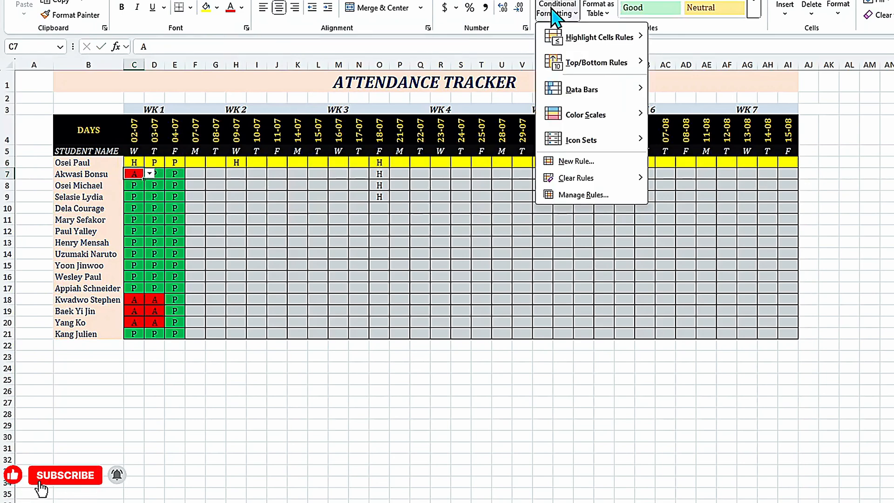
click(578, 195)
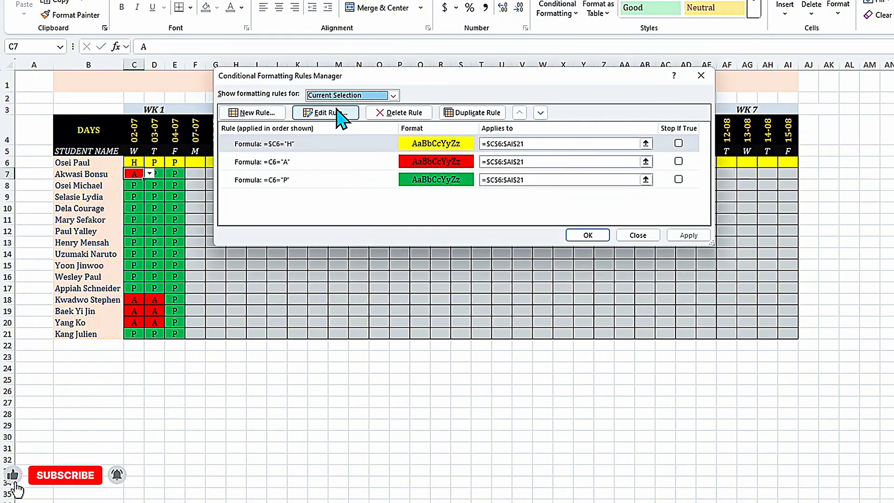
click(321, 113)
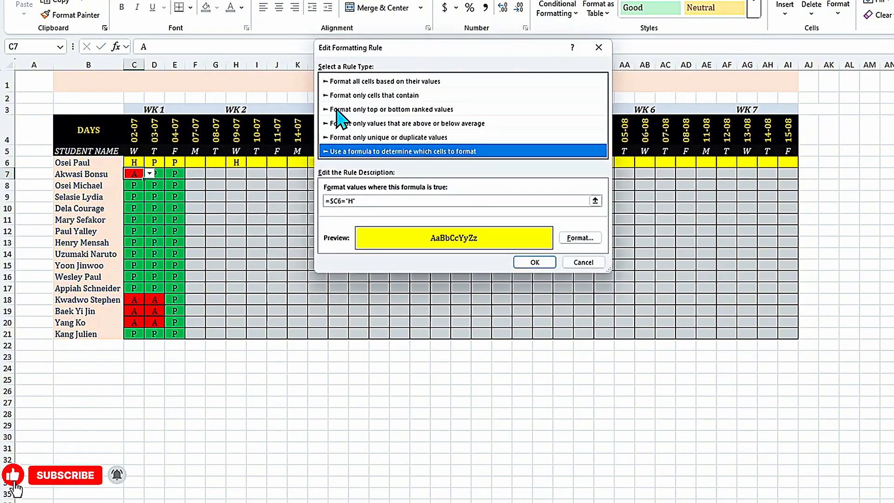
click(338, 203)
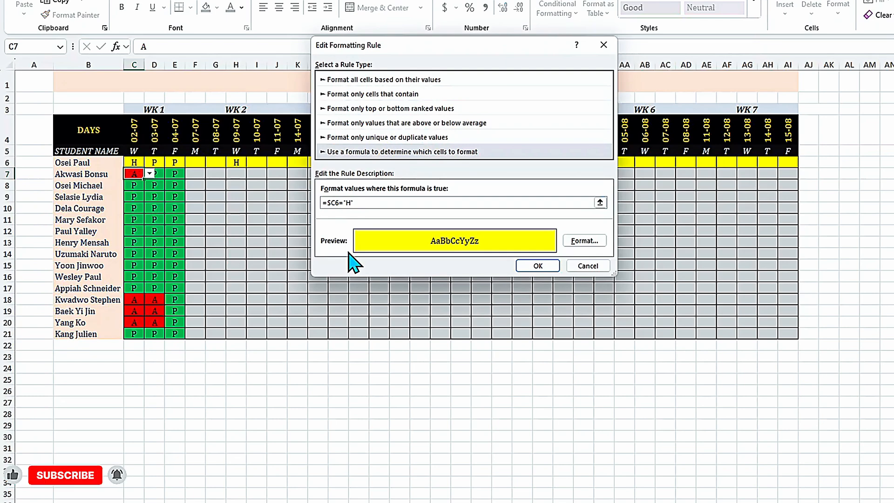
key(F4)
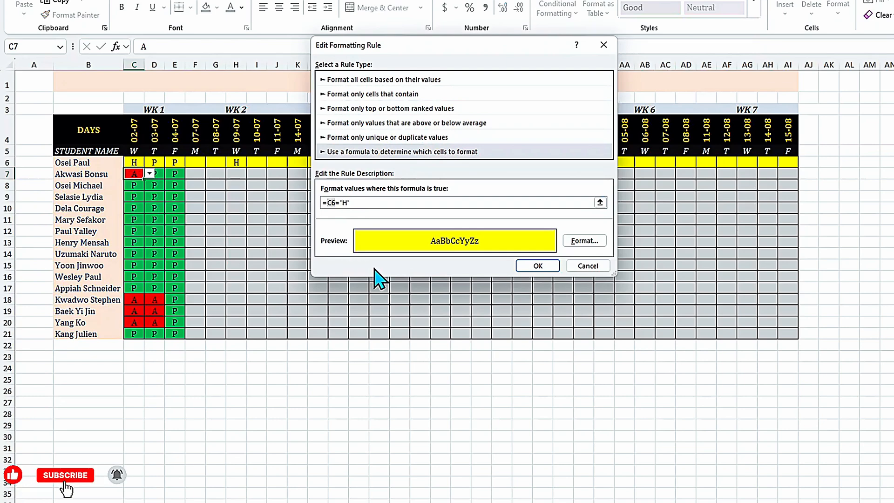
click(540, 266)
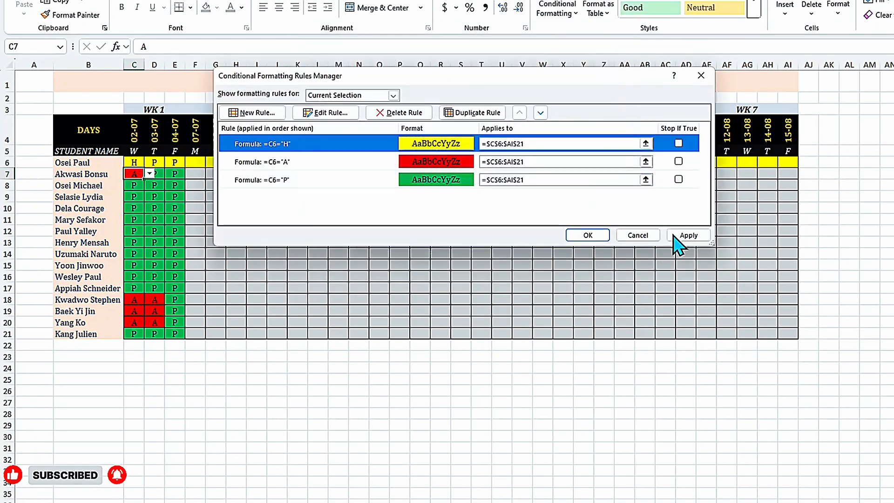
click(684, 238)
click(599, 238)
click(233, 217)
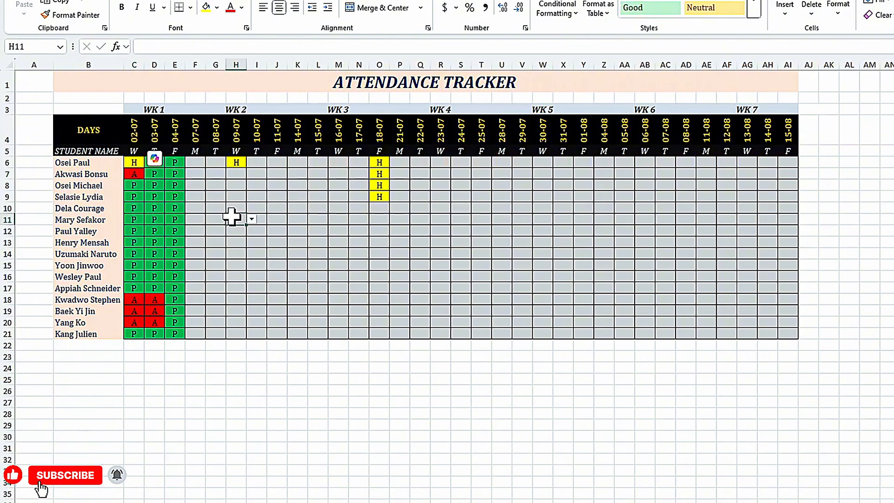
click(134, 161)
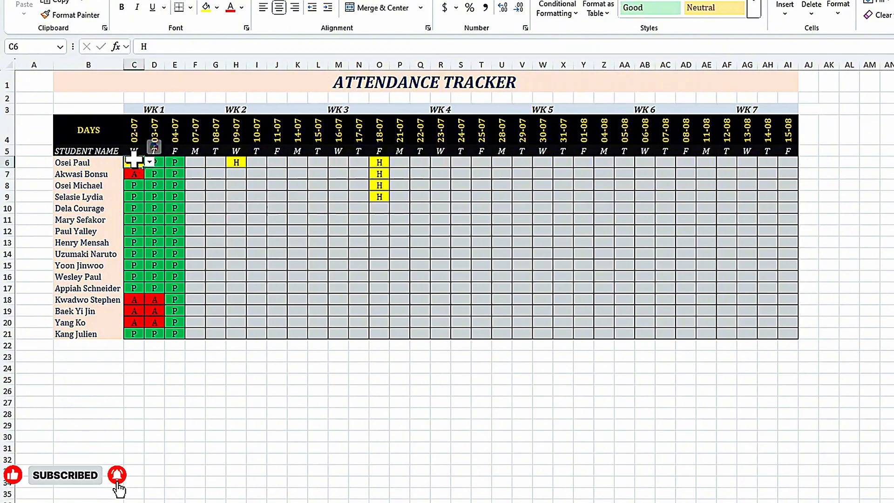